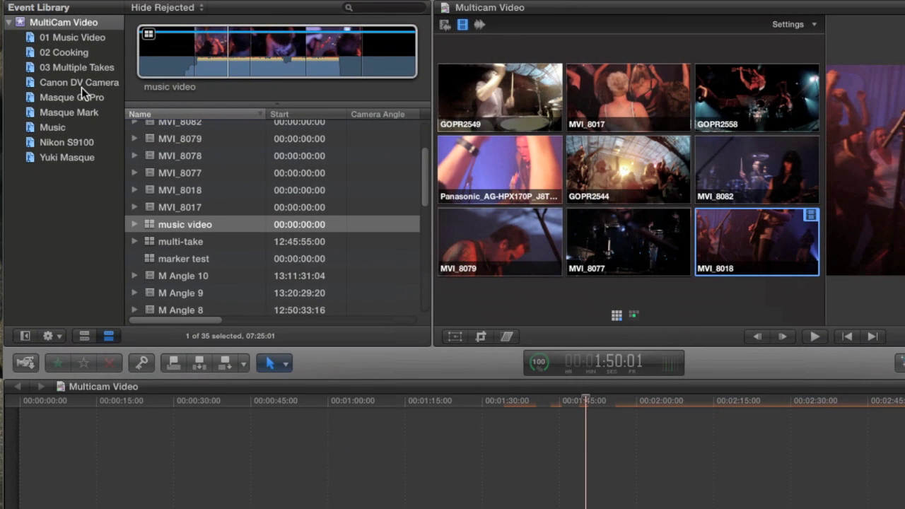
- In the 01 Music Video event, select MVI_8017 together with the Body Mind & Soul song
{"action": "left_click", "coordinate": [87, 40]}
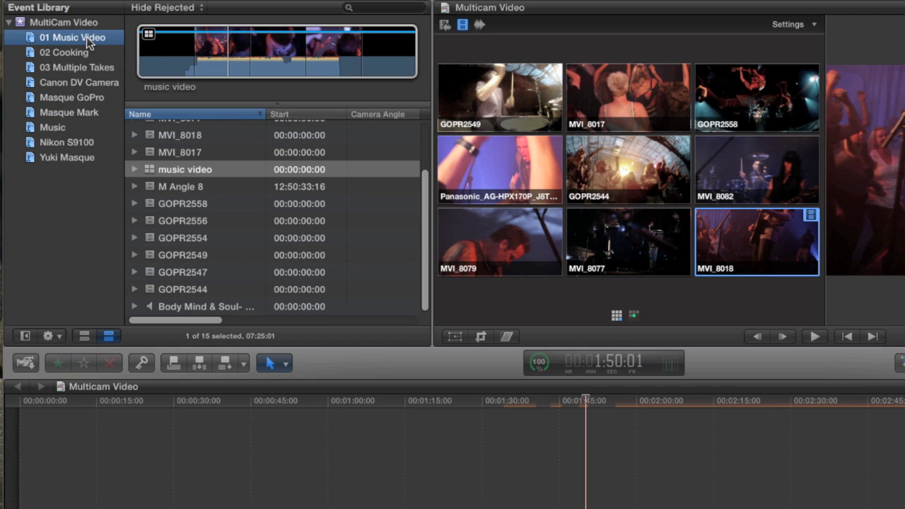
{"action": "scroll", "coordinate": [221, 152], "scroll_direction": "up", "scroll_amount": 2}
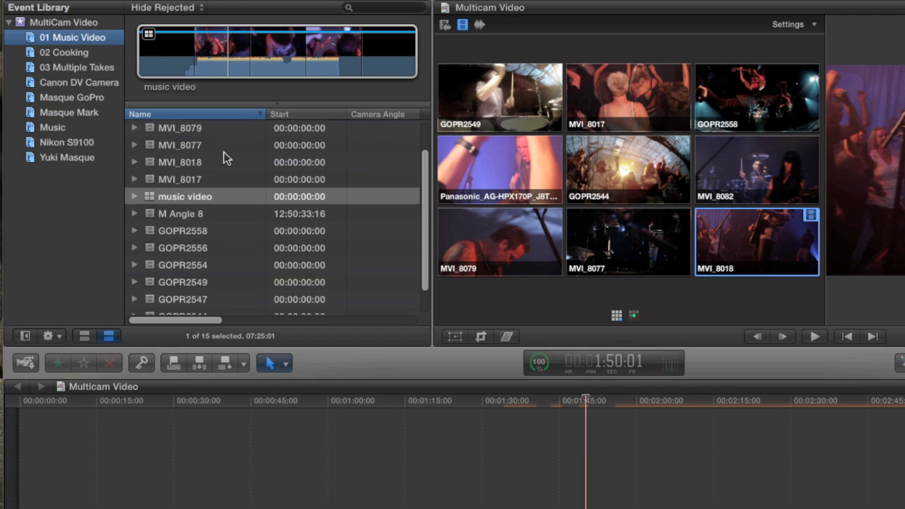
{"action": "left_click", "coordinate": [155, 178]}
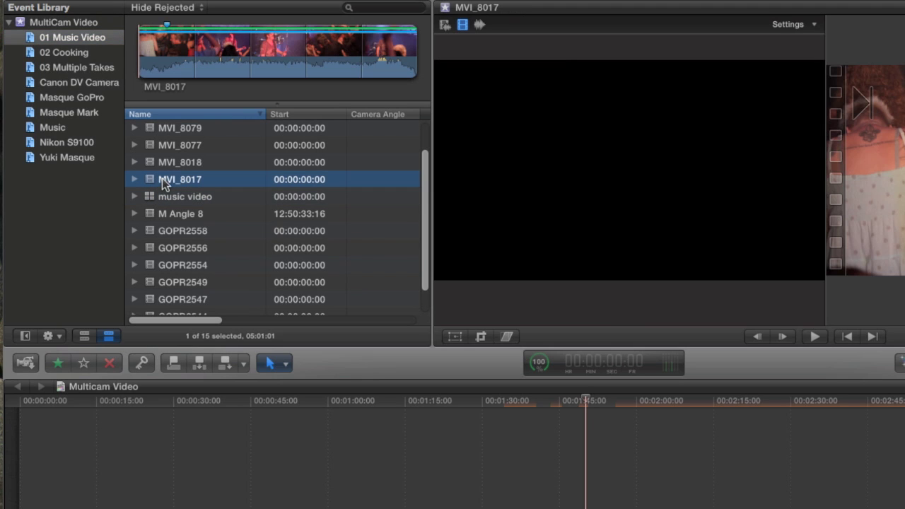
{"action": "scroll", "coordinate": [206, 184], "scroll_direction": "down", "scroll_amount": 2}
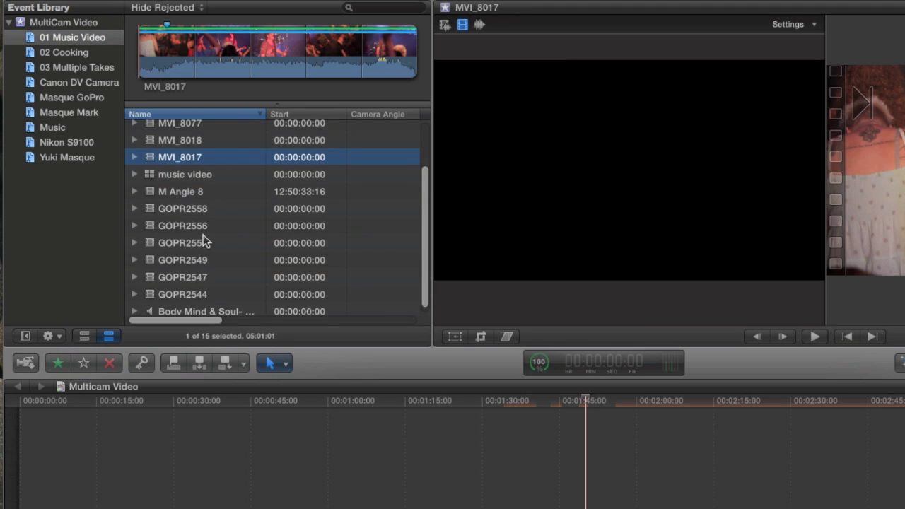
{"action": "left_click", "coordinate": [201, 306], "text": "super"}
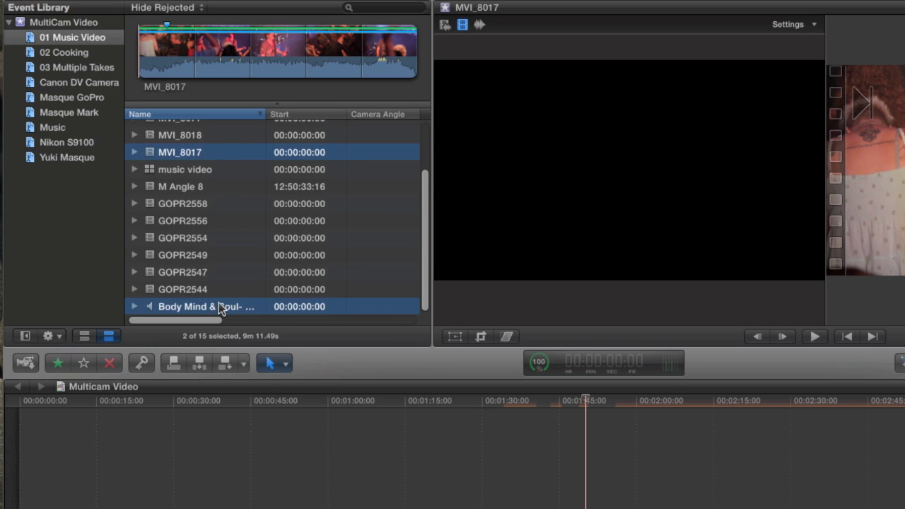
- Synchronize MVI_8017 with the Body Mind & Soul song and move the Synchronized Clip into 01 Music Video
{"action": "right_click", "coordinate": [219, 302]}
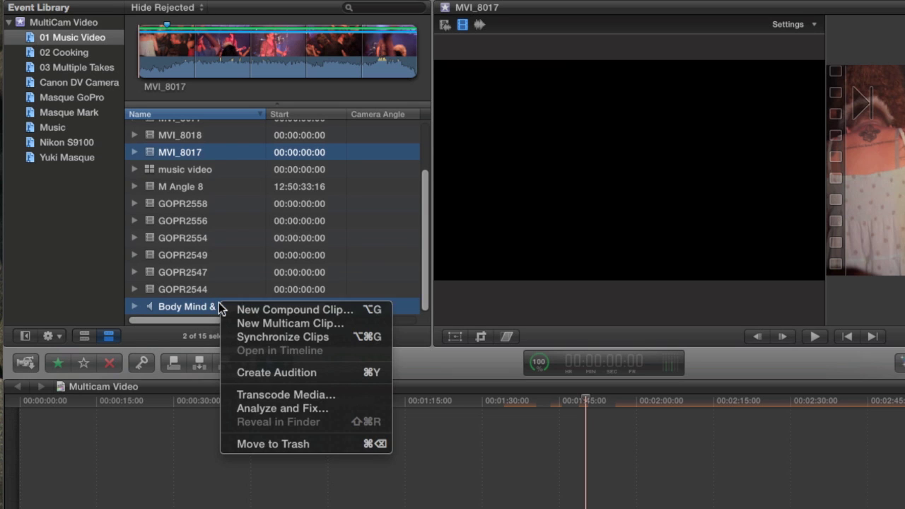
{"action": "left_click", "coordinate": [250, 340]}
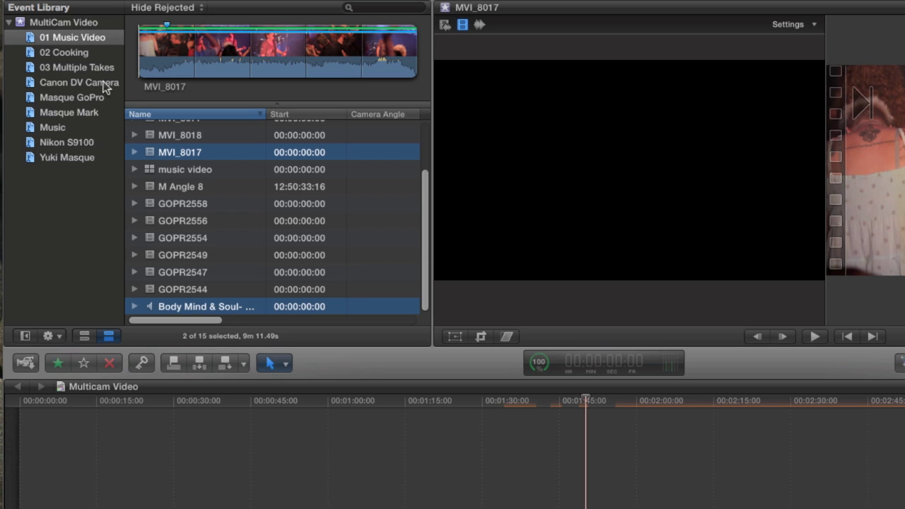
{"action": "left_click", "coordinate": [85, 22]}
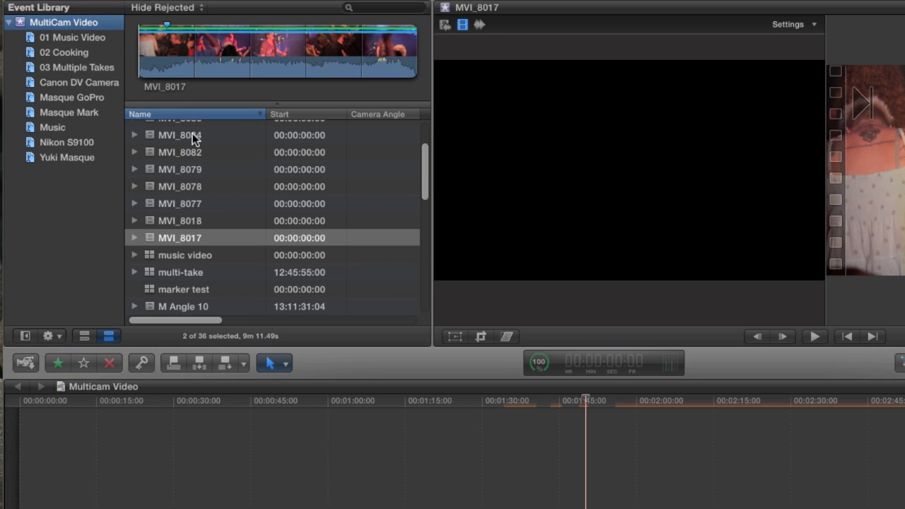
{"action": "scroll", "coordinate": [196, 144], "scroll_direction": "up", "scroll_amount": 3}
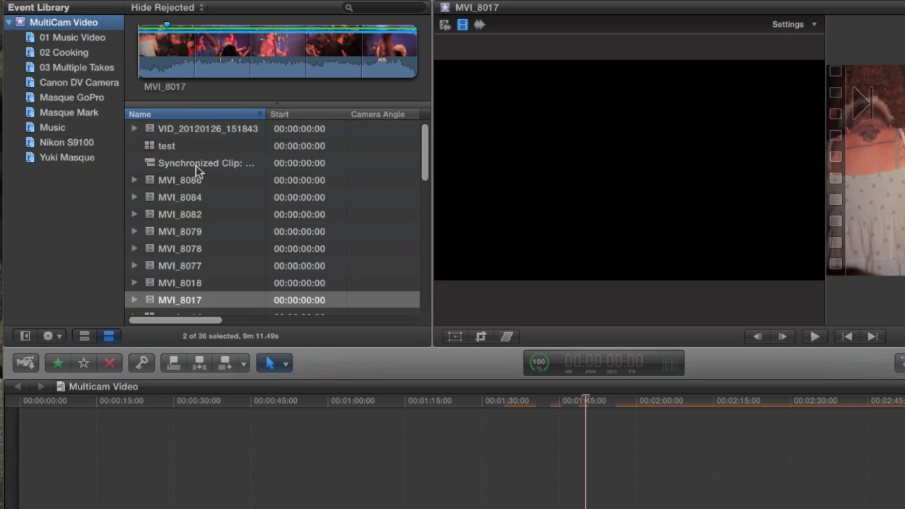
{"action": "left_click", "coordinate": [233, 170]}
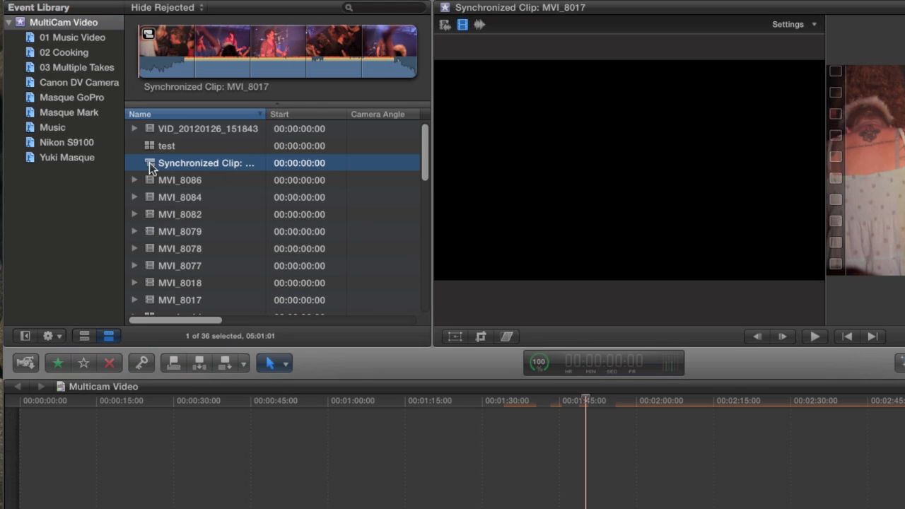
{"action": "left_click_drag", "start_coordinate": [150, 167], "coordinate": [83, 37]}
{"action": "left_click", "coordinate": [83, 37]}
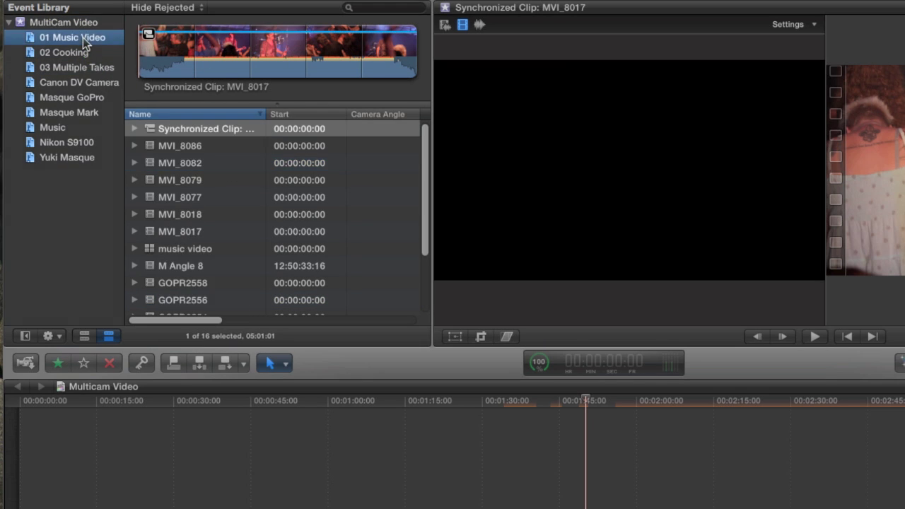
- Open the Synchronized Clip and scrub through MVI_8017 to about 1:07
{"action": "double_click", "coordinate": [158, 129]}
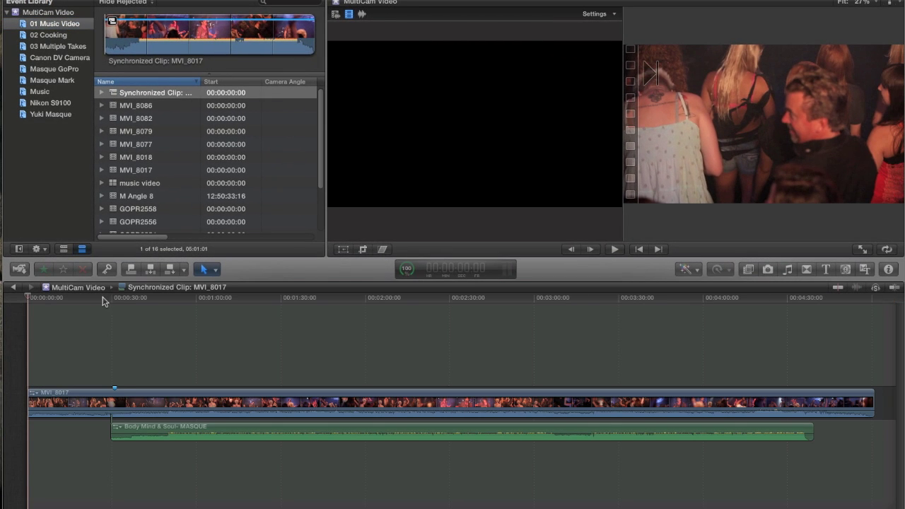
{"action": "left_click", "coordinate": [126, 299]}
{"action": "left_click", "coordinate": [157, 299]}
{"action": "left_click", "coordinate": [158, 406]}
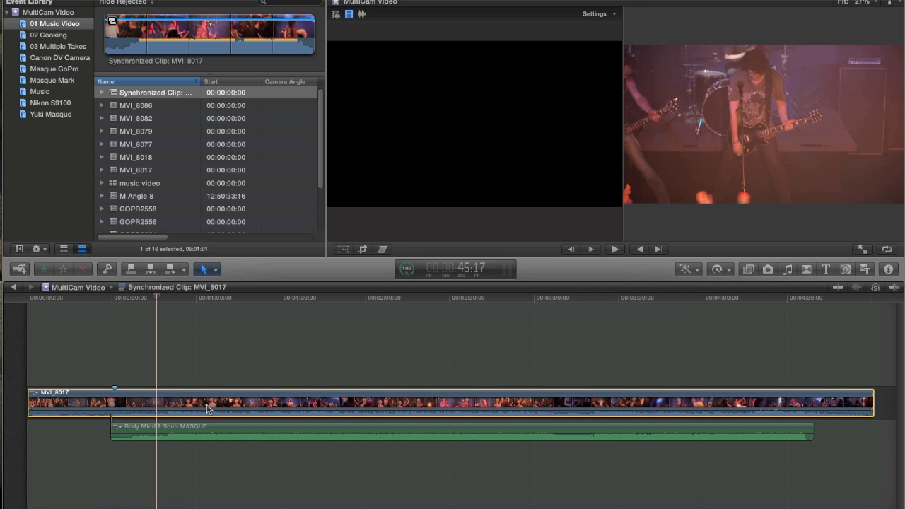
{"action": "left_click_drag", "start_coordinate": [162, 295], "coordinate": [220, 304]}
- Lower MVI_8017's camera audio to -46 dB and return to the Multicam Video project
{"action": "left_click", "coordinate": [254, 361]}
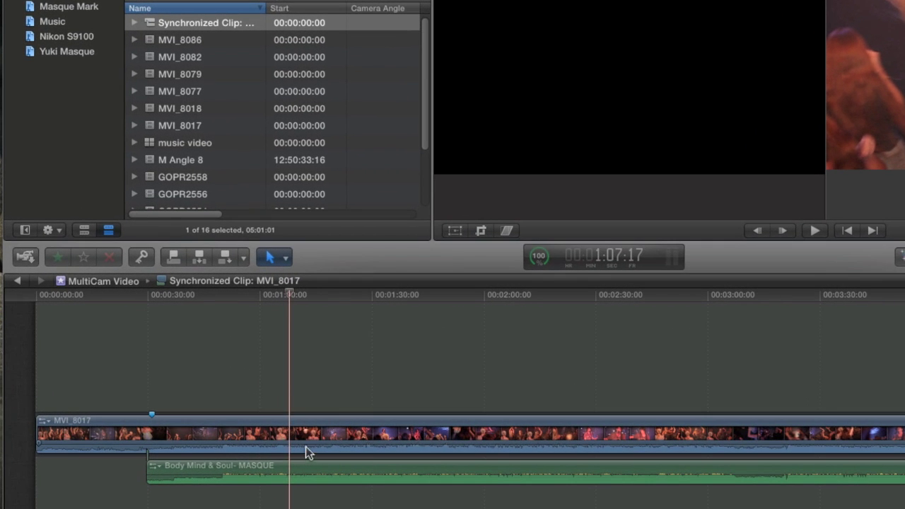
{"action": "left_click_drag", "start_coordinate": [306, 446], "coordinate": [307, 453]}
{"action": "left_click", "coordinate": [285, 296]}
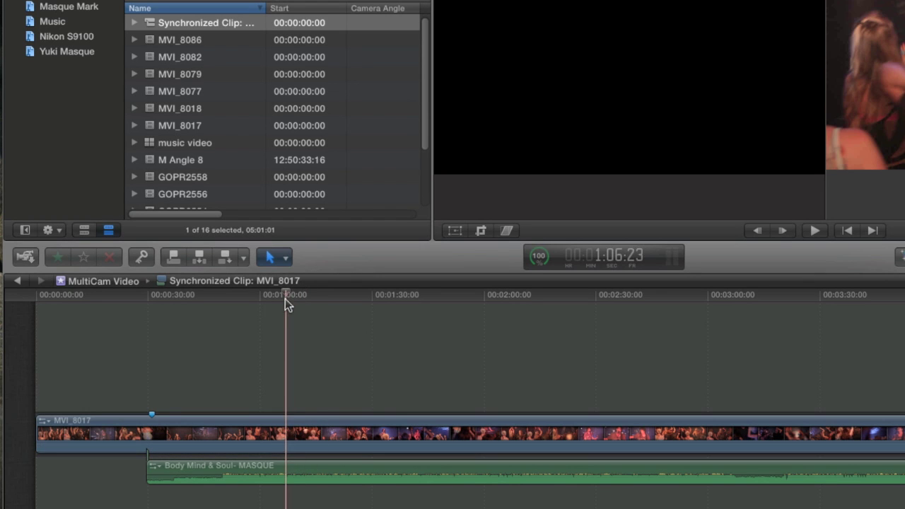
{"action": "left_click", "coordinate": [17, 281]}
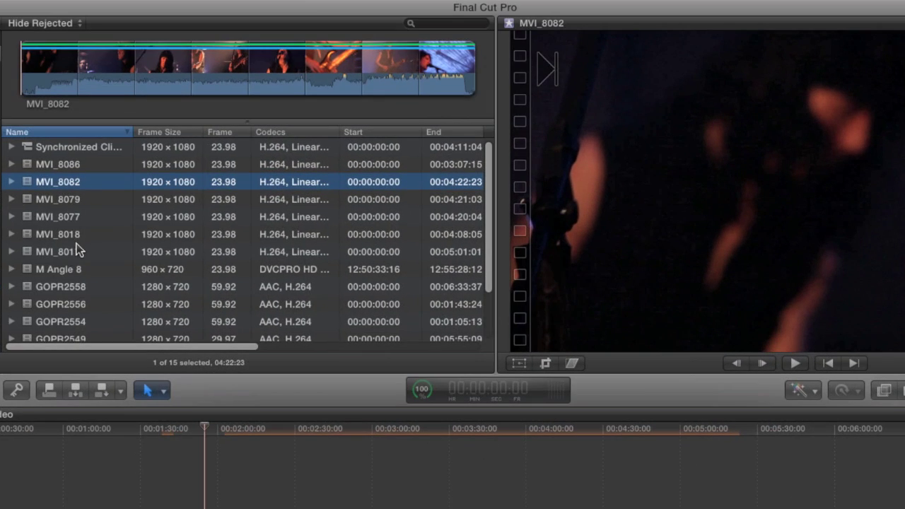
- Select MVI_8017, M Angle 8 and GOPR2558 and start a New Multicam Clip from them
{"action": "scroll", "coordinate": [80, 216], "scroll_direction": "down", "scroll_amount": 3}
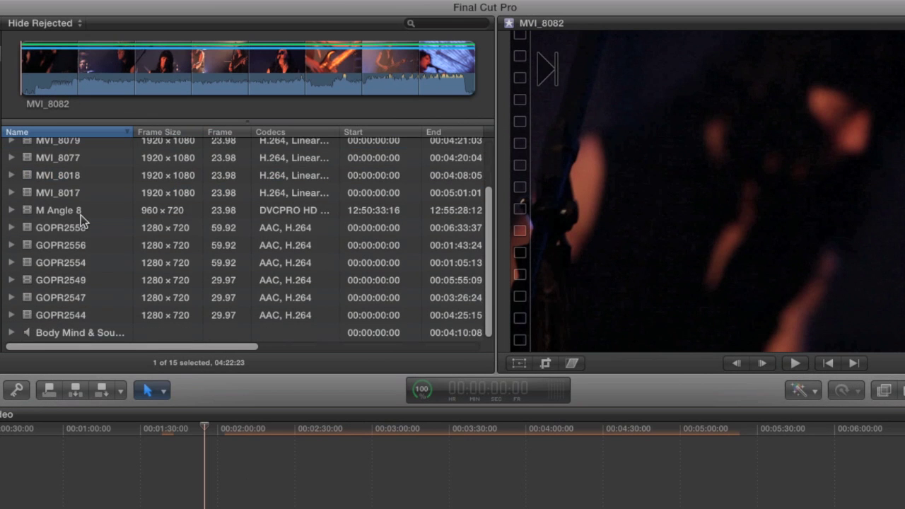
{"action": "left_click", "coordinate": [76, 193]}
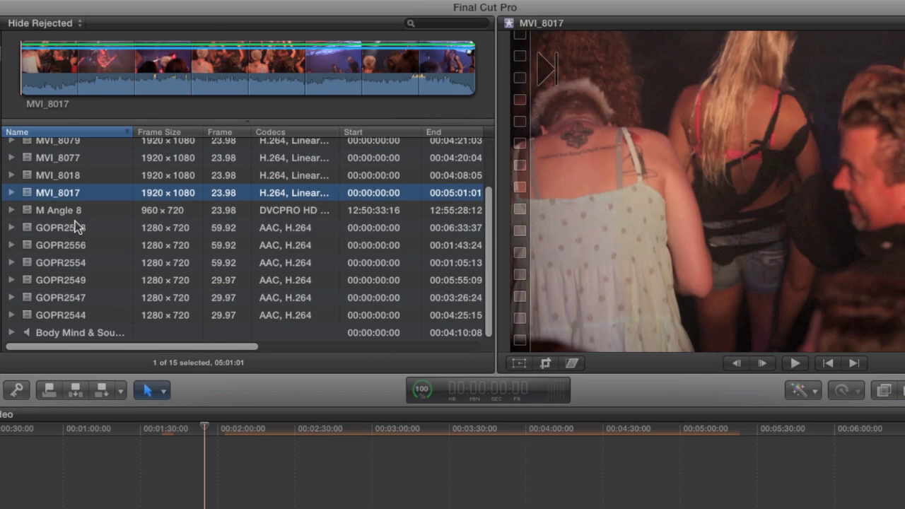
{"action": "left_click", "coordinate": [76, 227], "text": "shift"}
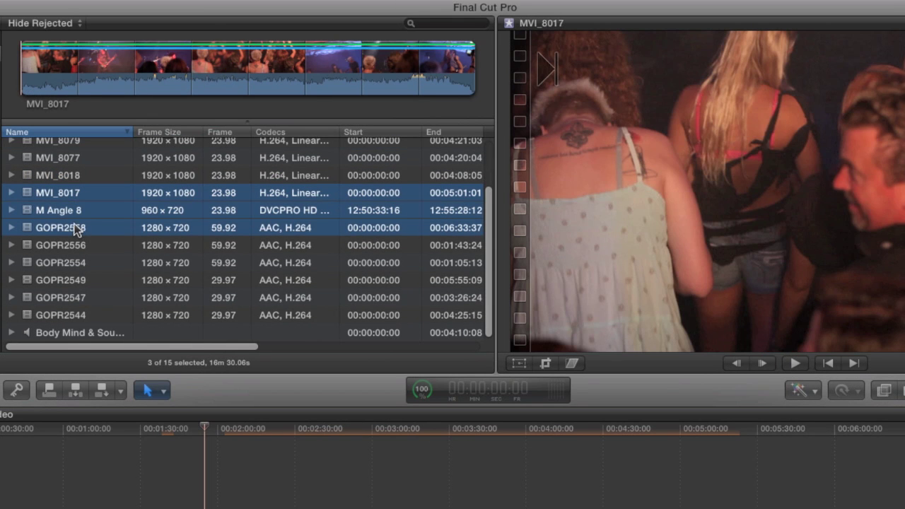
{"action": "right_click", "coordinate": [120, 195]}
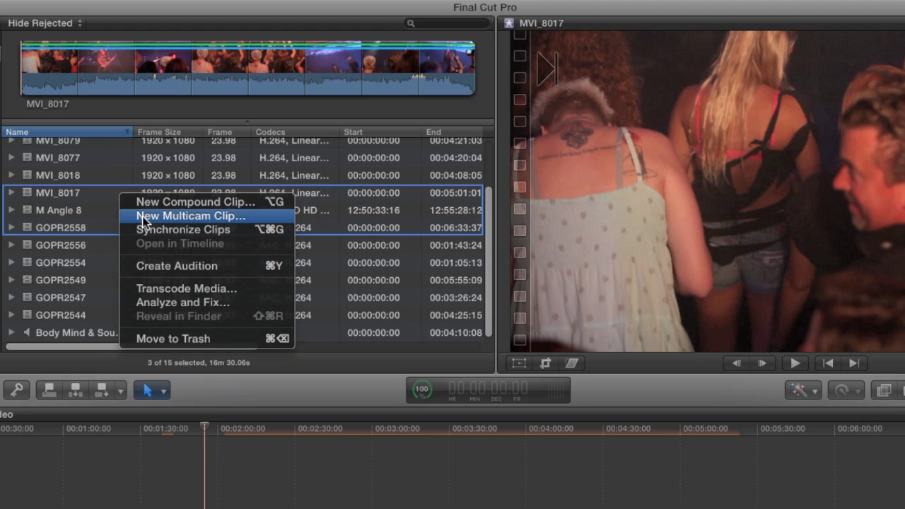
{"action": "left_click", "coordinate": [142, 216]}
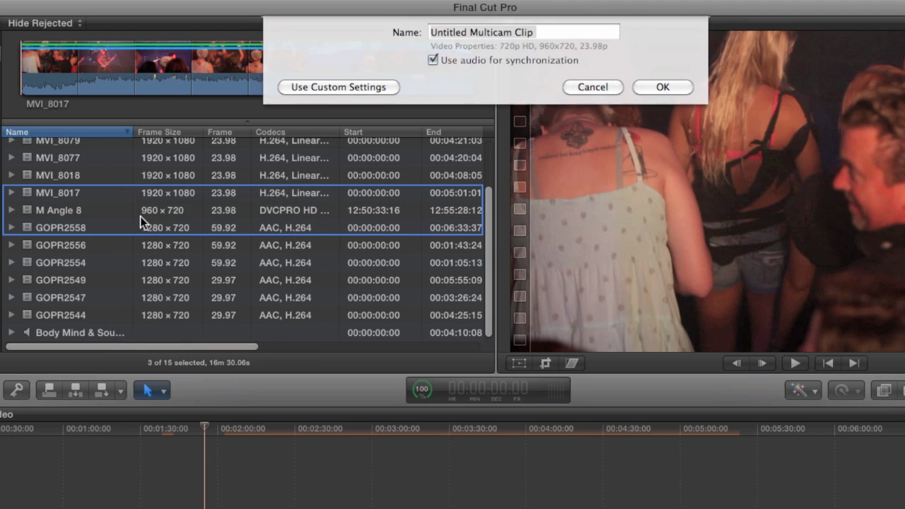
- Switch to custom settings and name the multicam clip 'music video 2'
{"action": "left_click", "coordinate": [358, 88]}
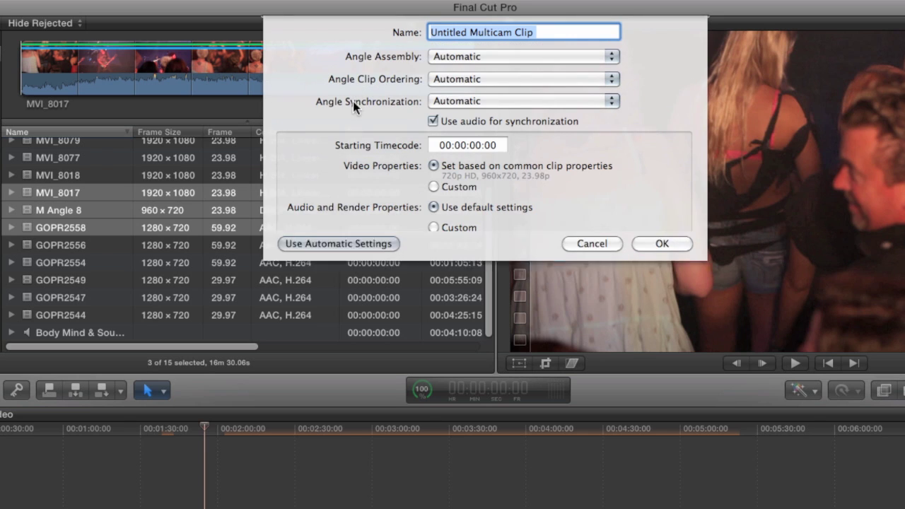
{"action": "type", "text": "music v"}
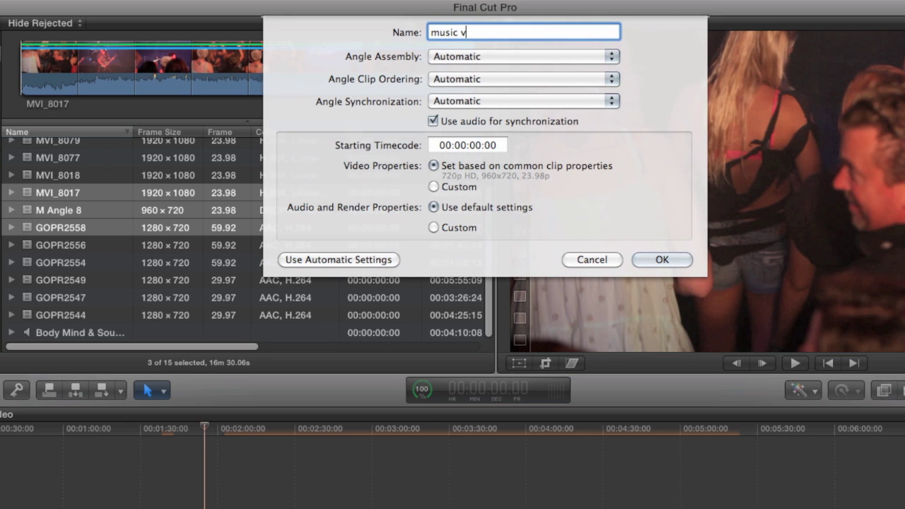
{"action": "type", "text": "ideo 2"}
{"action": "left_click", "coordinate": [609, 56]}
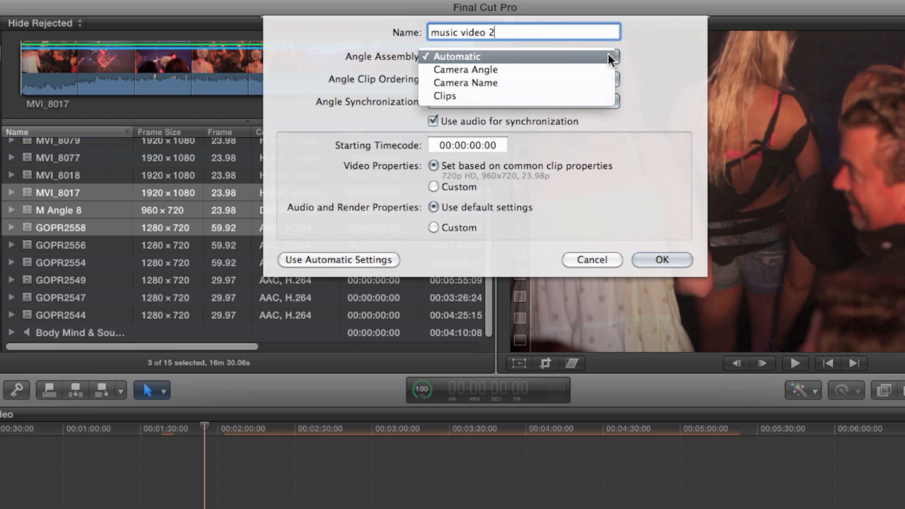
- Keep assembly and ordering on Automatic, choose First Marker on the Angle sync, then cancel
{"action": "left_click", "coordinate": [607, 56]}
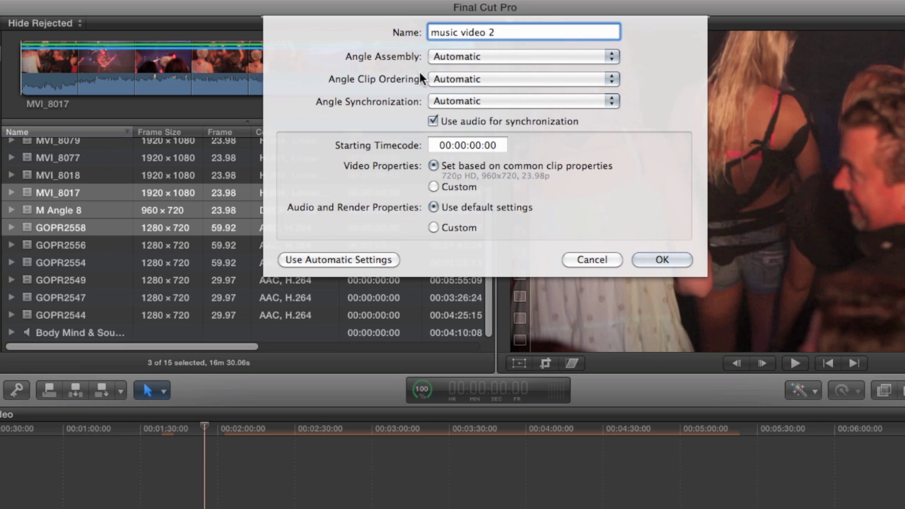
{"action": "left_click", "coordinate": [599, 80]}
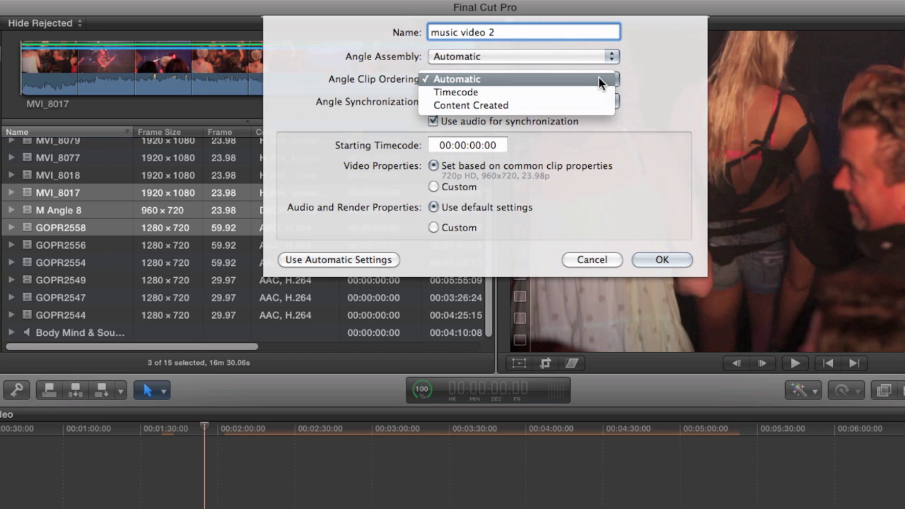
{"action": "left_click", "coordinate": [634, 71]}
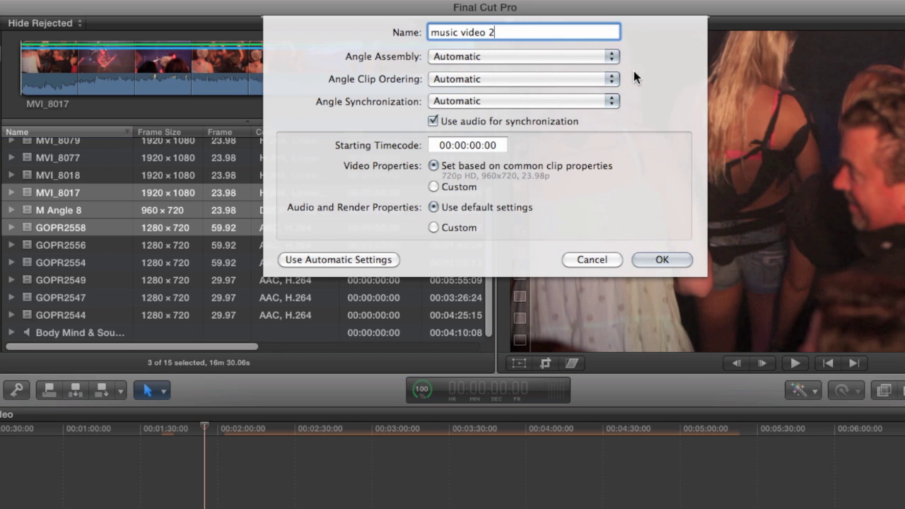
{"action": "left_click", "coordinate": [507, 108]}
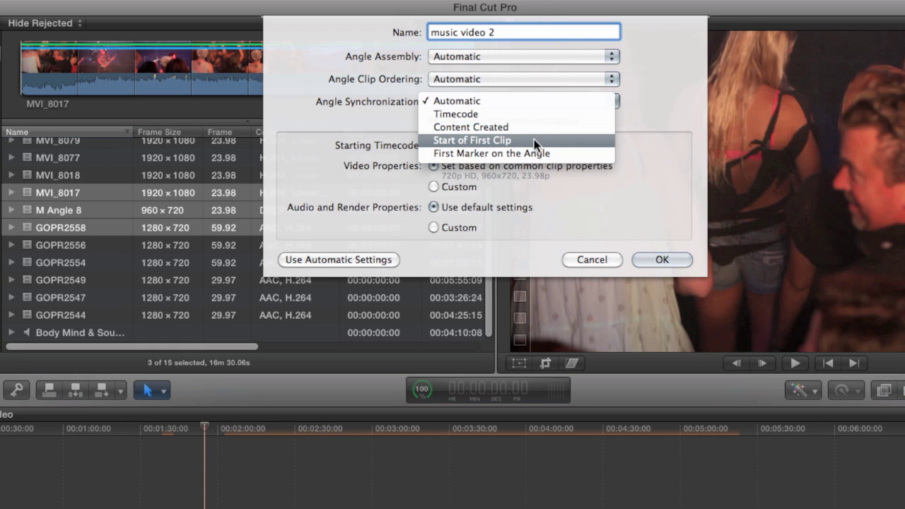
{"action": "left_click", "coordinate": [570, 151]}
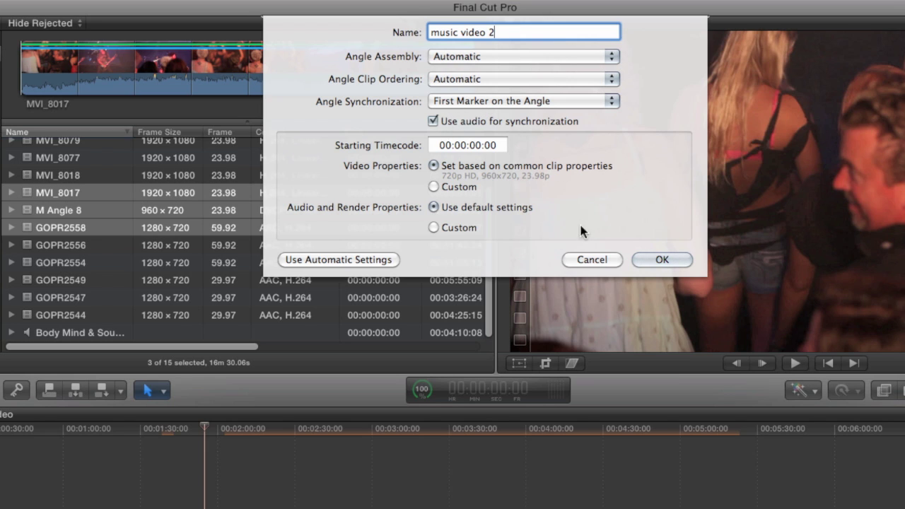
{"action": "left_click", "coordinate": [591, 259]}
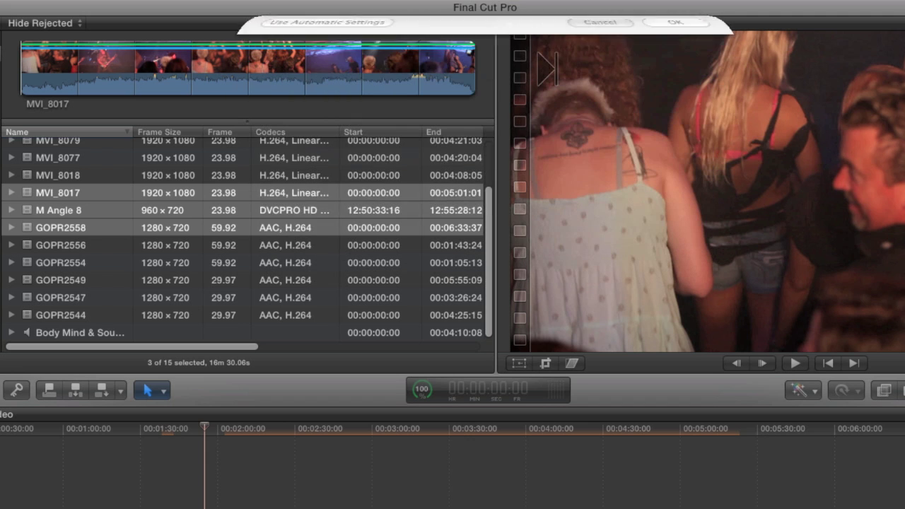
- Play MVI_8017 and add a marker at the sync moment
{"action": "left_click", "coordinate": [78, 227]}
{"action": "left_click", "coordinate": [80, 194]}
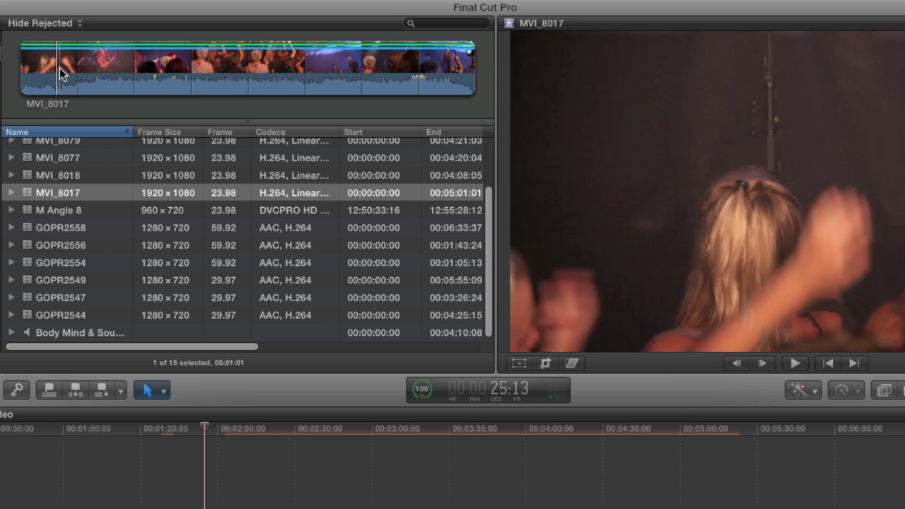
{"action": "key", "text": "space"}
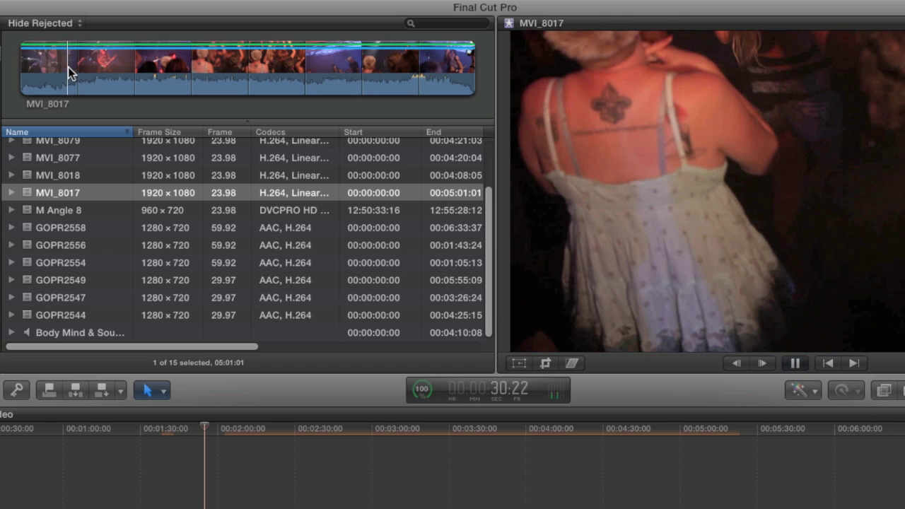
{"action": "key", "text": "space"}
{"action": "key", "text": "m"}
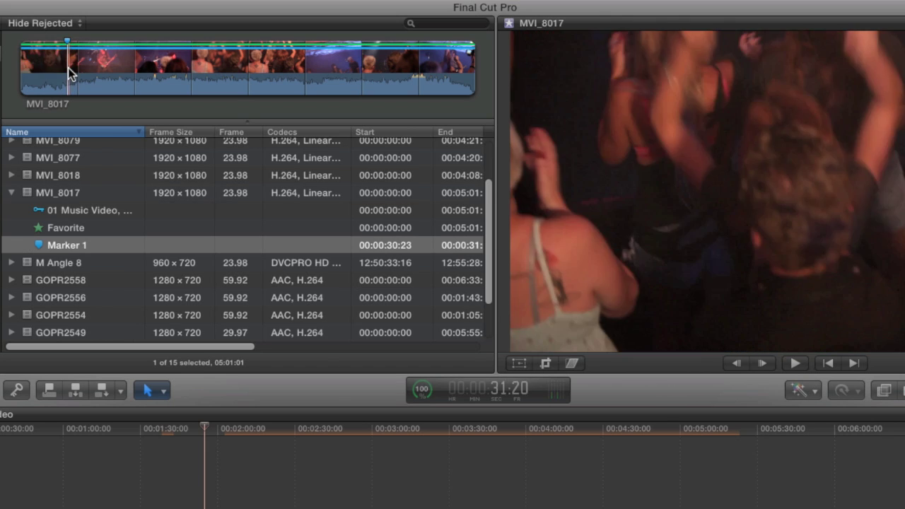
{"action": "left_click", "coordinate": [12, 193]}
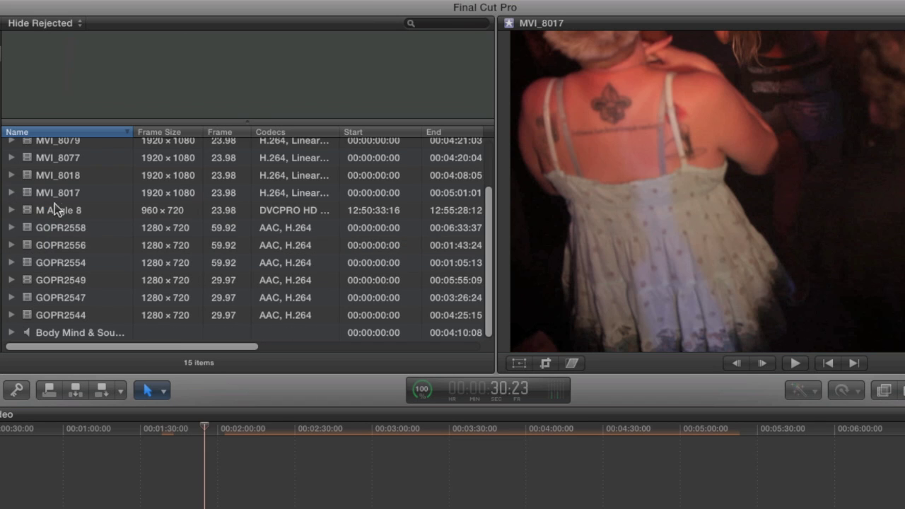
- Play M Angle 8 from near its start and mark the matching moment
{"action": "left_click", "coordinate": [68, 210]}
{"action": "left_click", "coordinate": [57, 67]}
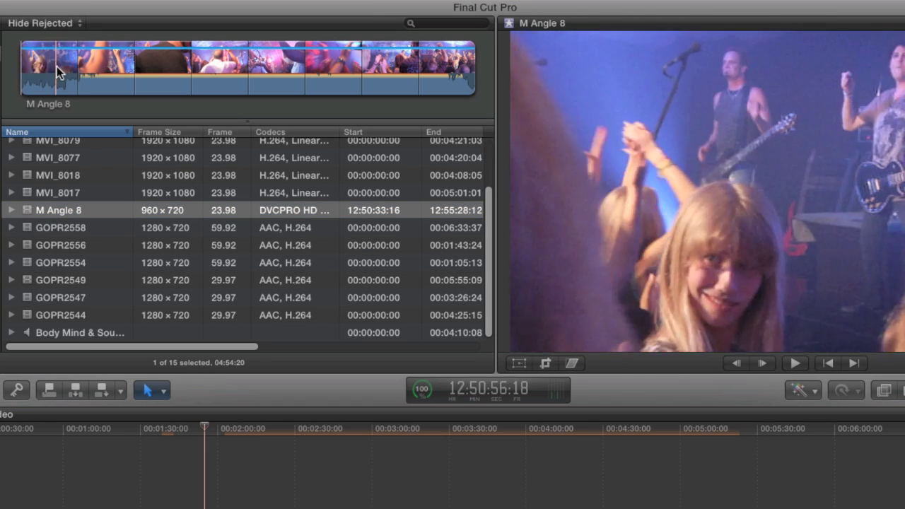
{"action": "key", "text": "space"}
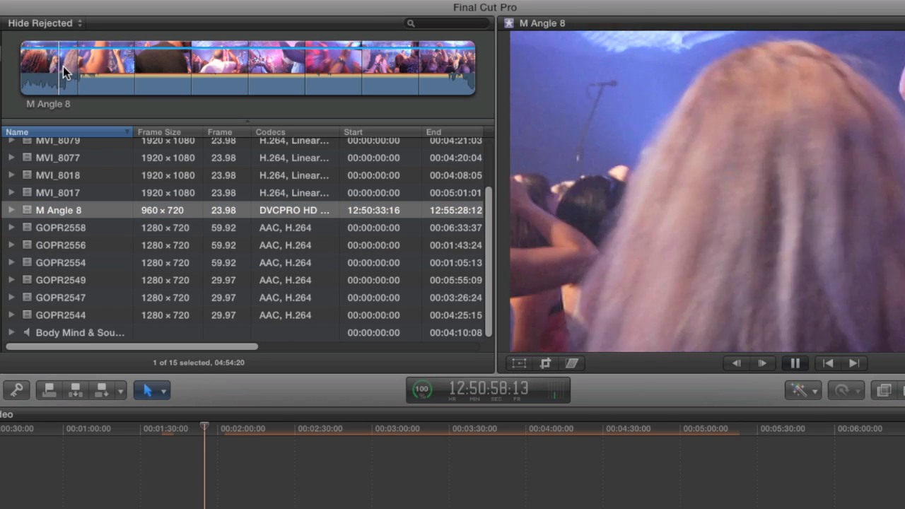
{"action": "left_click", "coordinate": [64, 66]}
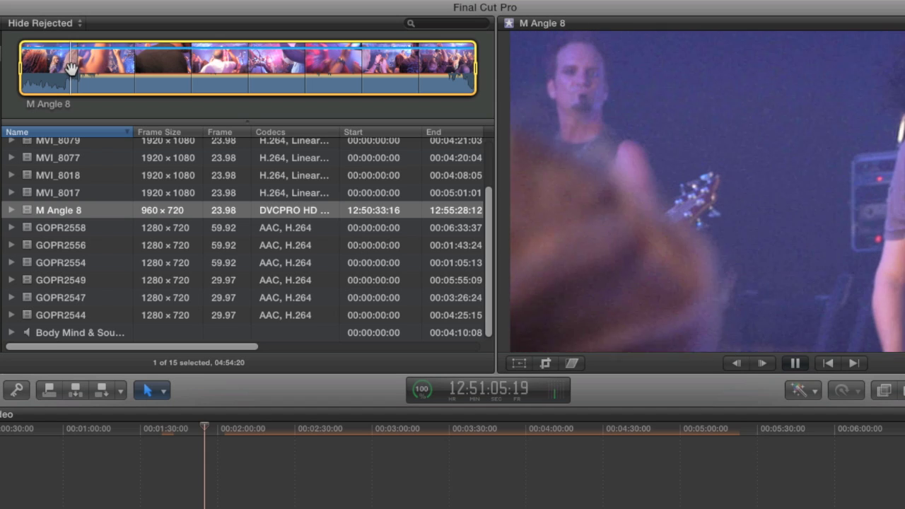
{"action": "key", "text": "space"}
{"action": "key", "text": "m"}
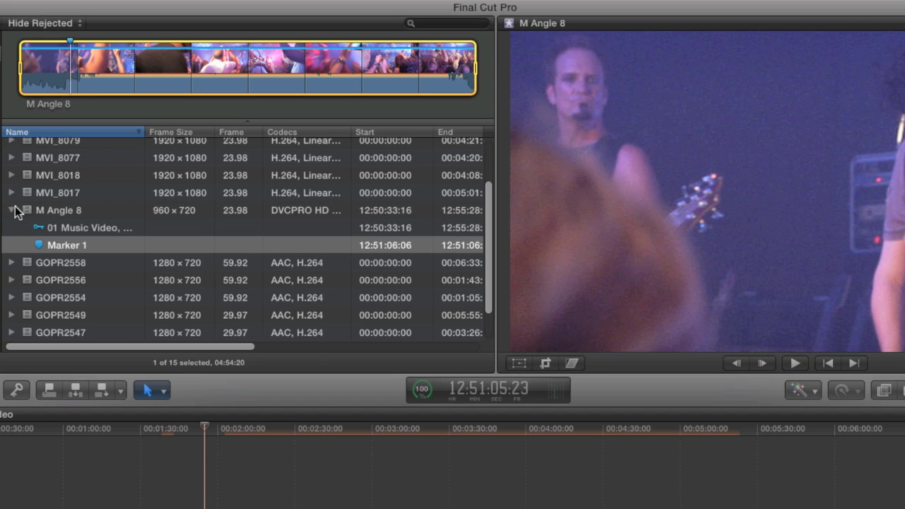
{"action": "left_click", "coordinate": [10, 211]}
- Play GOPR2558 and add a marker at the matching sync moment
{"action": "left_click", "coordinate": [59, 226]}
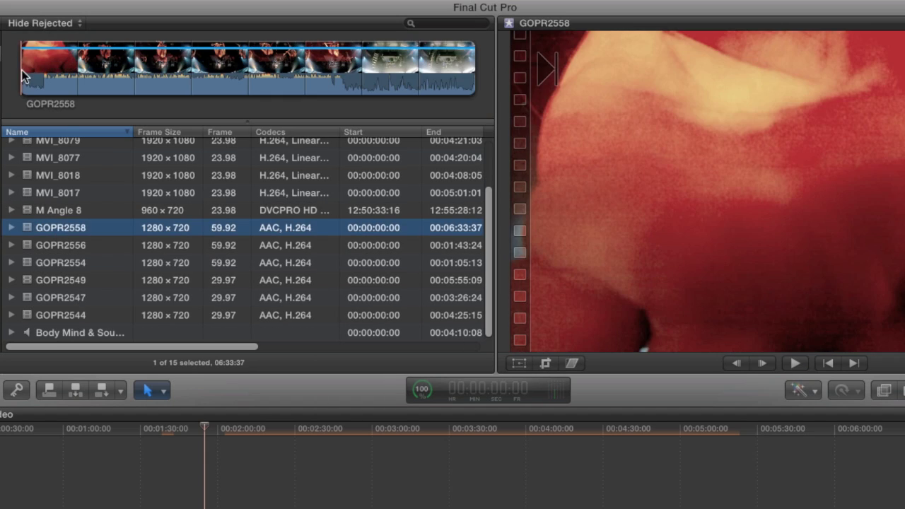
{"action": "key", "text": "space"}
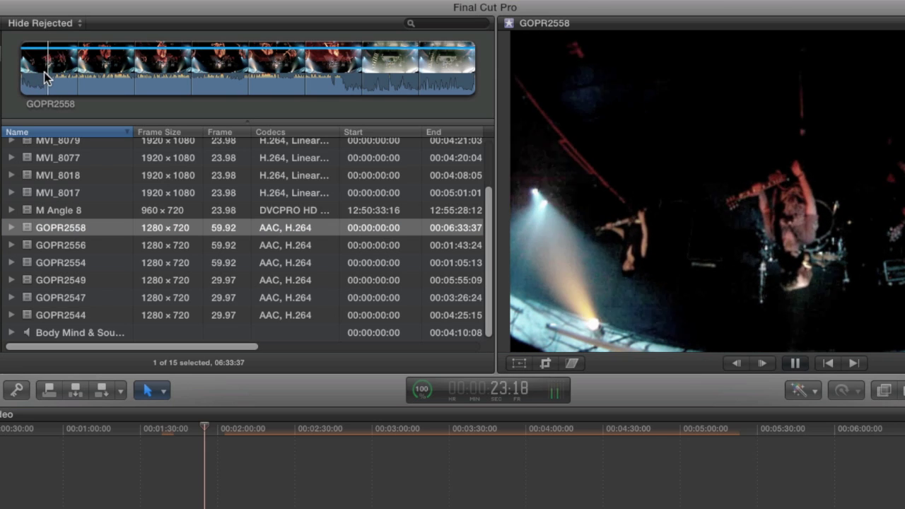
{"action": "key", "text": "space"}
{"action": "key", "text": "m"}
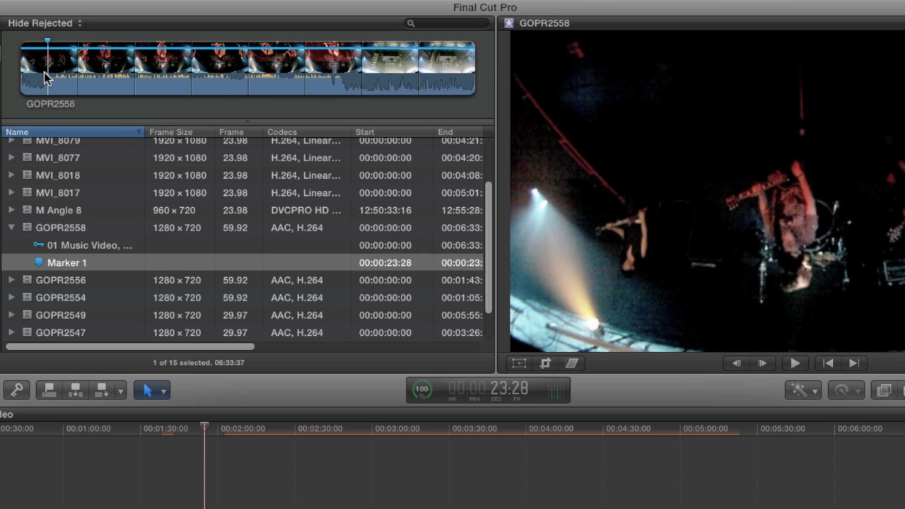
{"action": "left_click", "coordinate": [11, 226]}
- Select MVI_8017, M Angle 8 and GOPR2558 together
{"action": "left_click", "coordinate": [66, 192]}
{"action": "left_click", "coordinate": [68, 210]}
{"action": "left_click", "coordinate": [69, 226]}
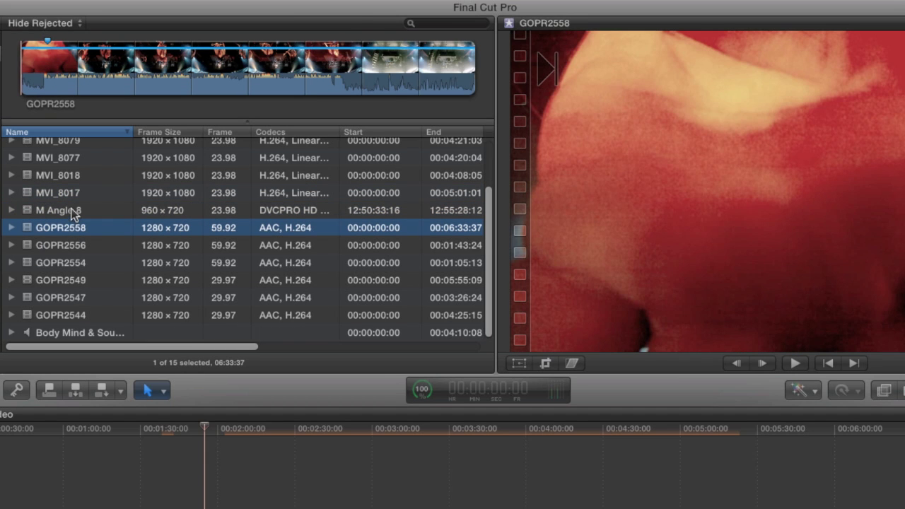
{"action": "left_click", "coordinate": [71, 194], "text": "shift"}
- Create a multicam clip named 'marker test' synced by First Marker on the Angle
{"action": "right_click", "coordinate": [72, 197]}
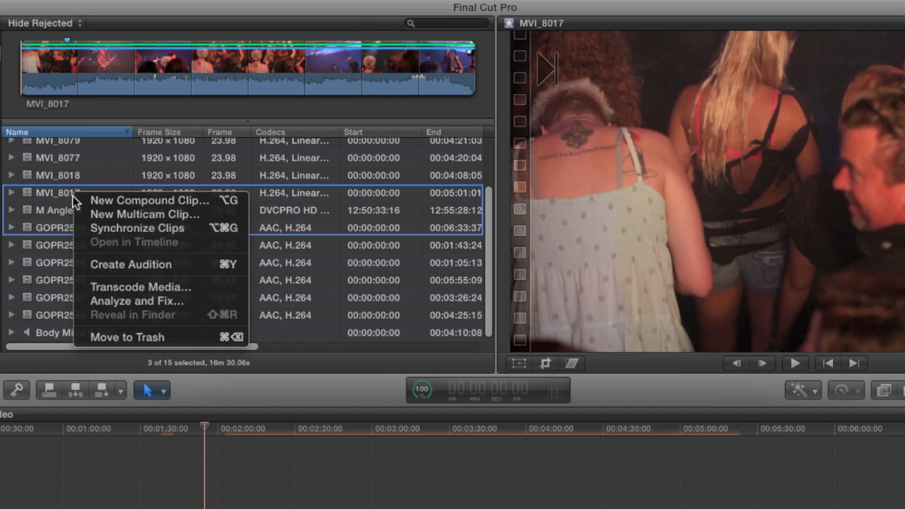
{"action": "left_click", "coordinate": [123, 215]}
{"action": "left_click", "coordinate": [338, 88]}
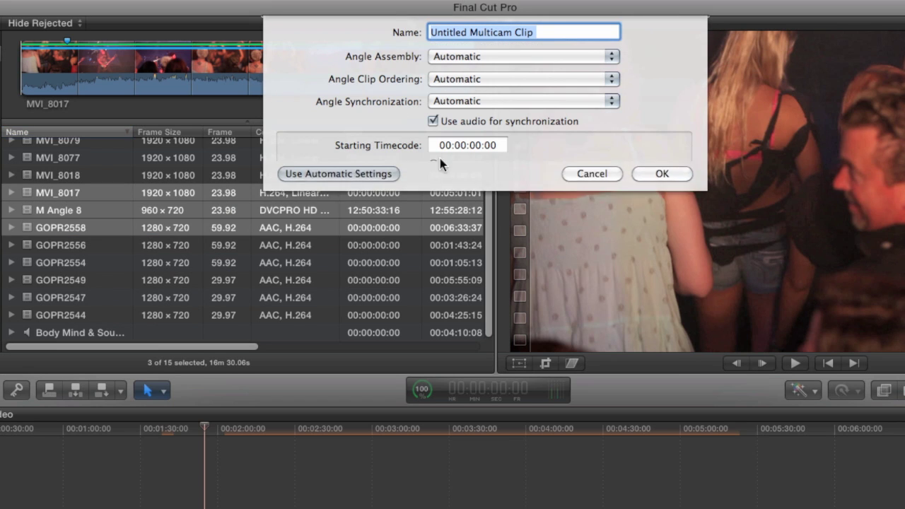
{"action": "left_click", "coordinate": [488, 101]}
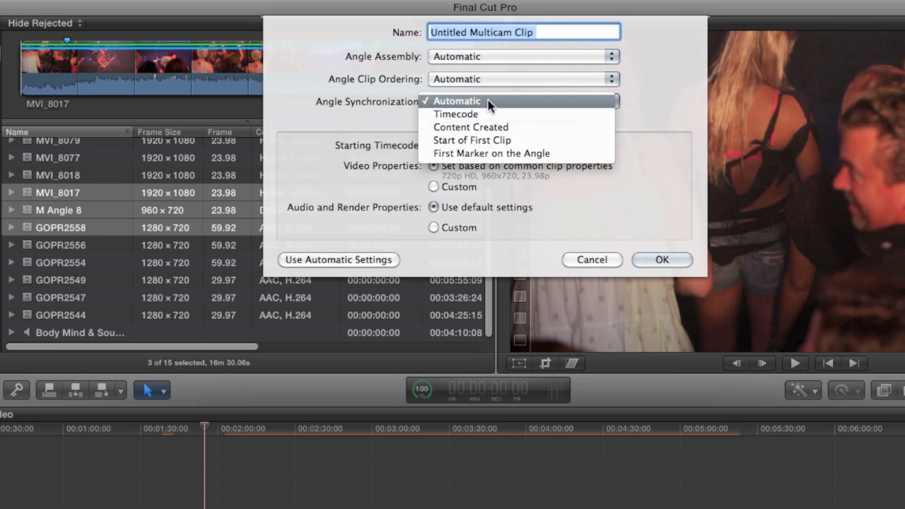
{"action": "left_click", "coordinate": [497, 153]}
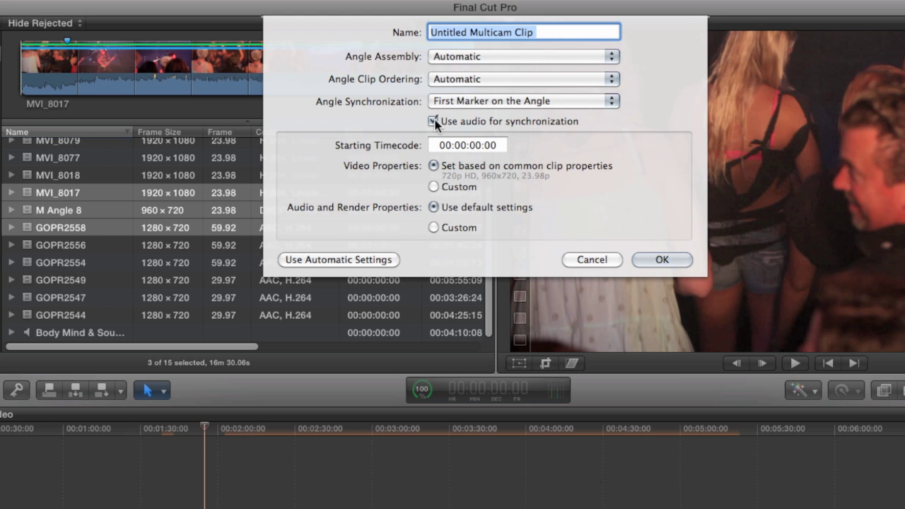
{"action": "type", "text": "marker te"}
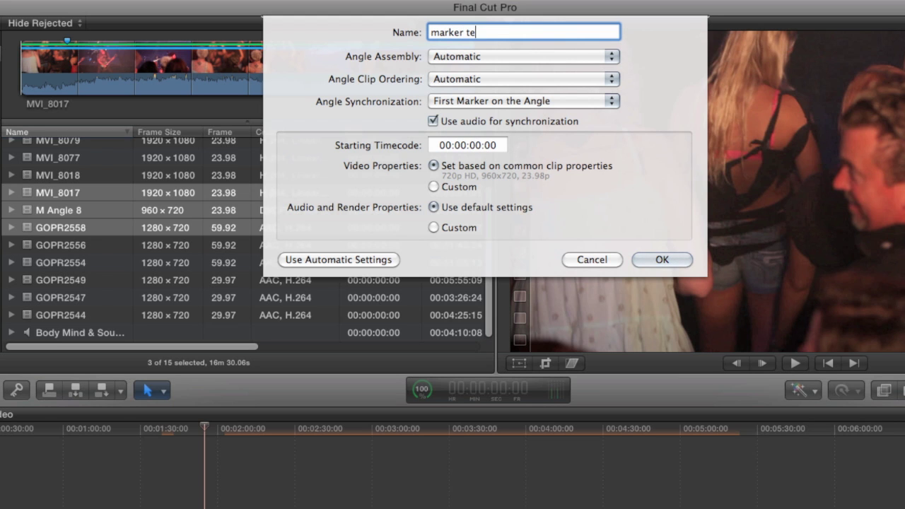
{"action": "type", "text": "st"}
{"action": "left_click", "coordinate": [654, 261]}
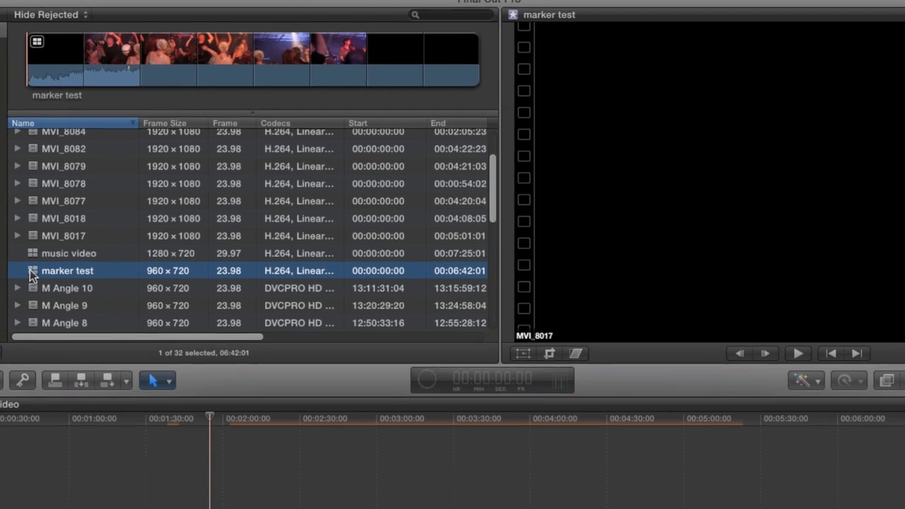
- Open marker test and play its angles from about 30 seconds, monitoring GOPR2558's audio
{"action": "double_click", "coordinate": [26, 282]}
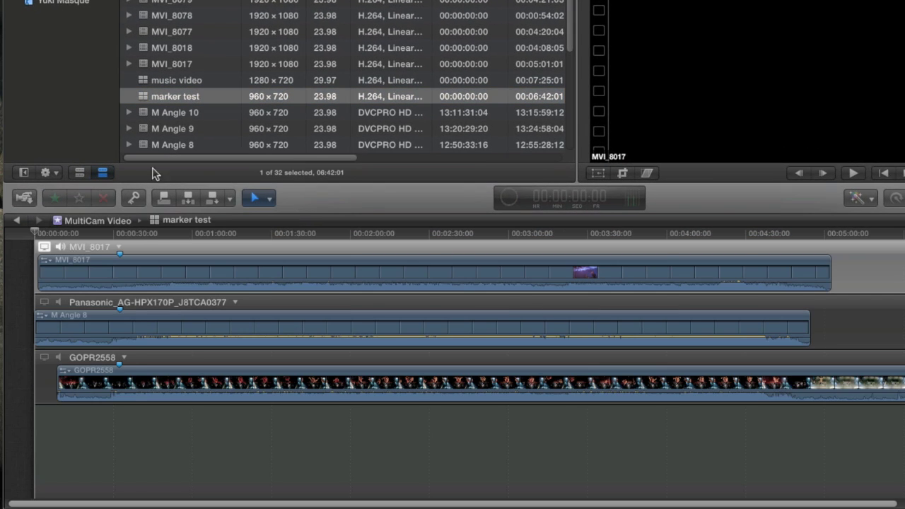
{"action": "left_click", "coordinate": [117, 234]}
{"action": "key", "text": "space"}
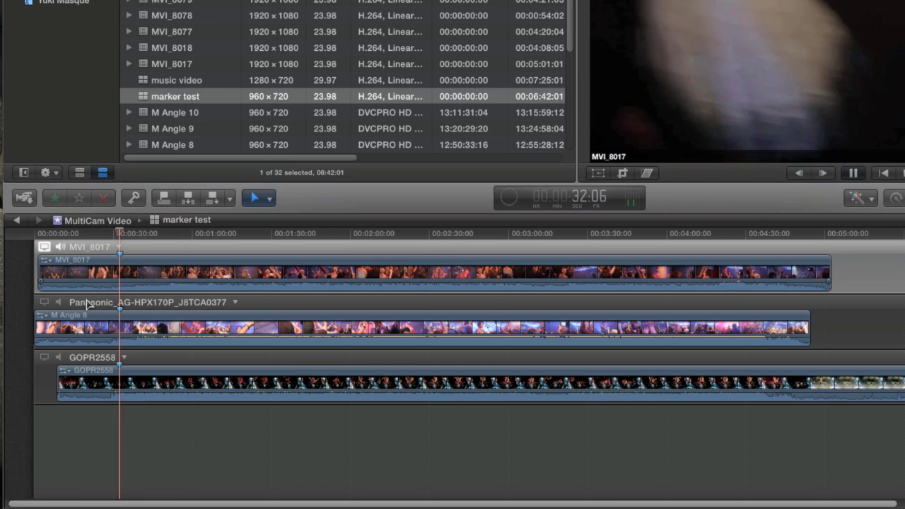
{"action": "key", "text": "space"}
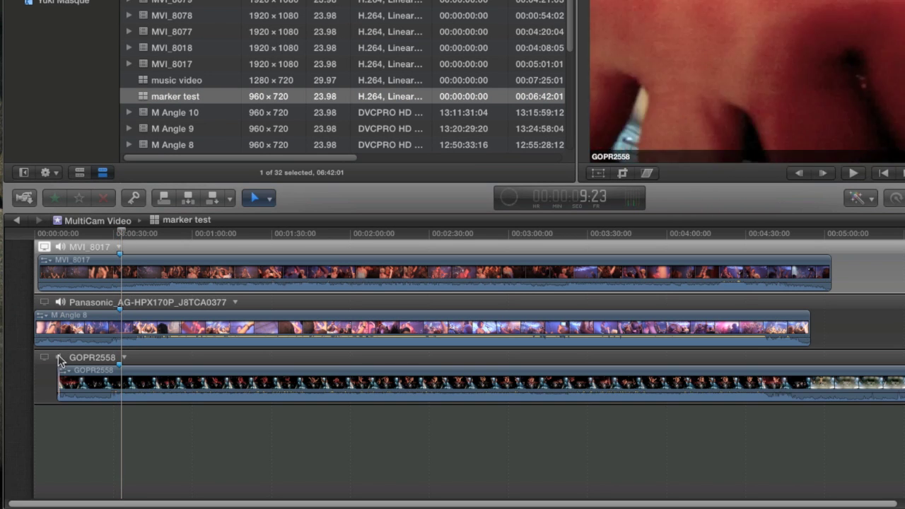
{"action": "left_click", "coordinate": [60, 357]}
{"action": "key", "text": "space"}
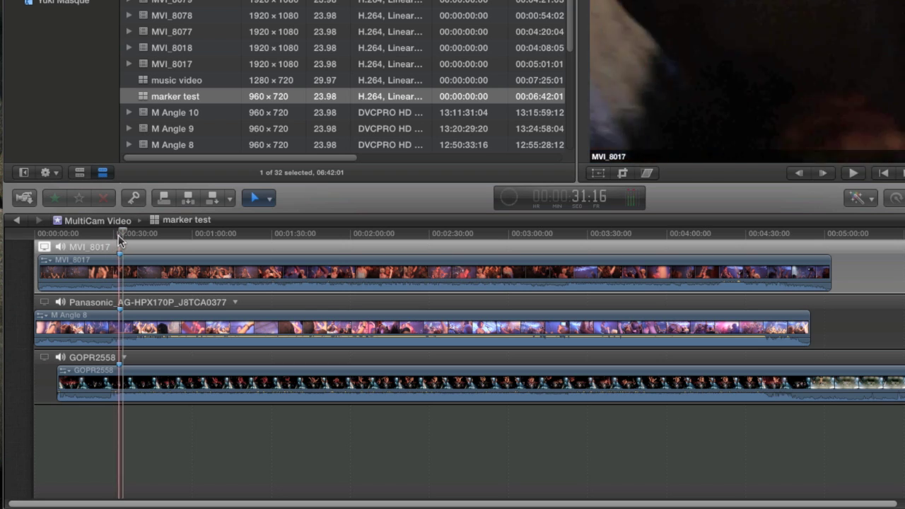
{"action": "left_click", "coordinate": [119, 235]}
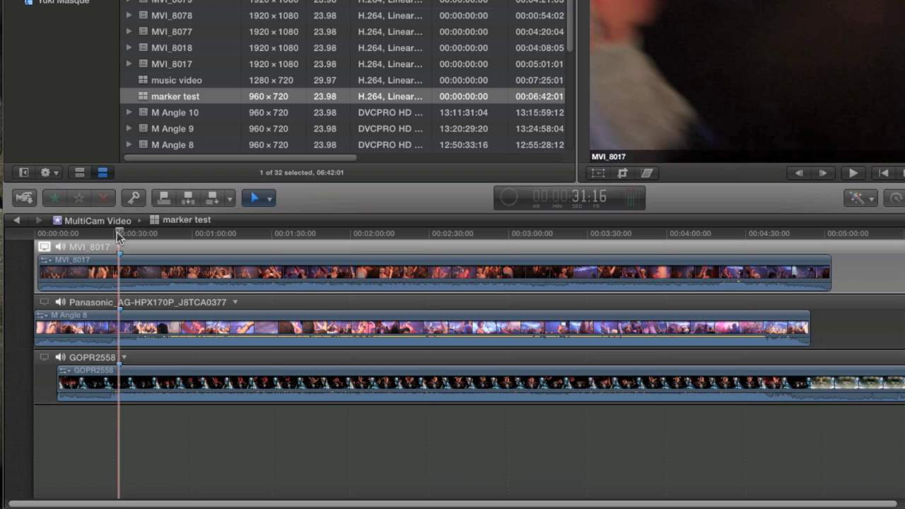
- Zoom in around the markers, fit all angles in view, and return to Multicam Video
{"action": "key", "text": "super+equal"}
{"action": "key", "text": "super+equal"}
{"action": "key", "text": "super+equal"}
{"action": "key", "text": "super+equal"}
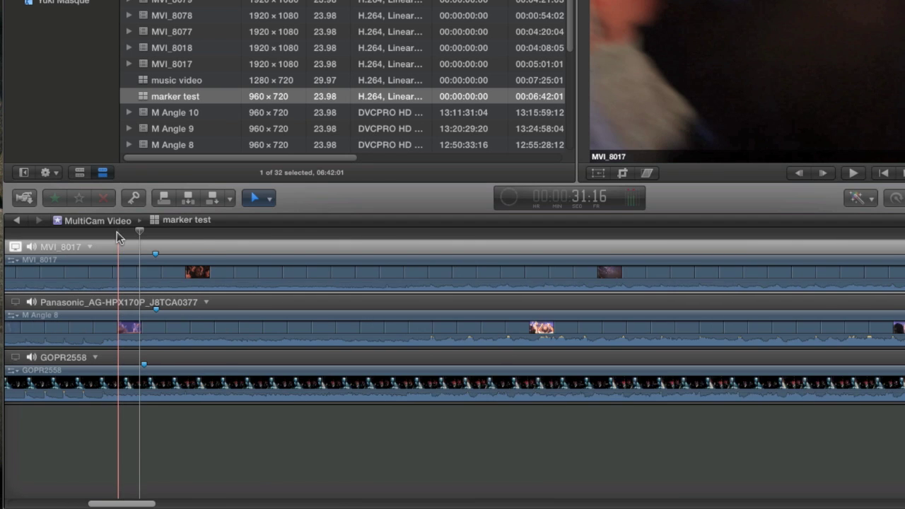
{"action": "key", "text": "super+equal"}
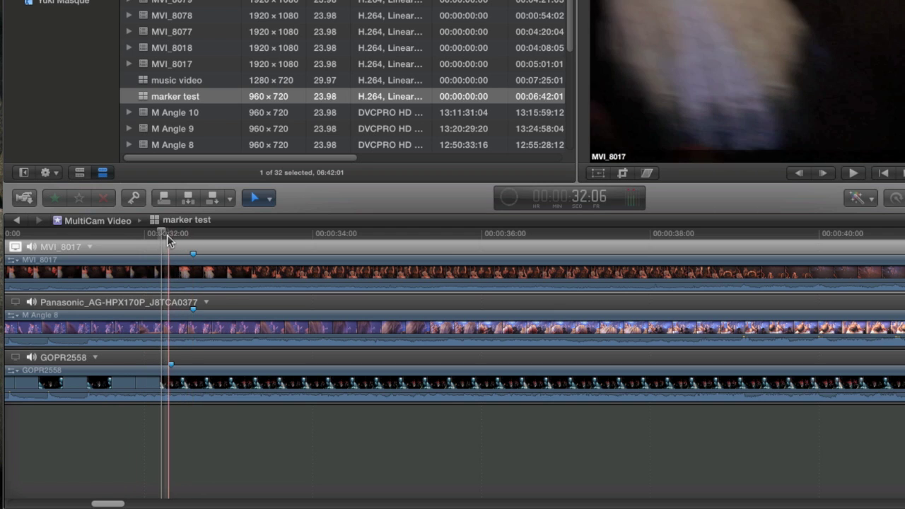
{"action": "key", "text": "shift+z"}
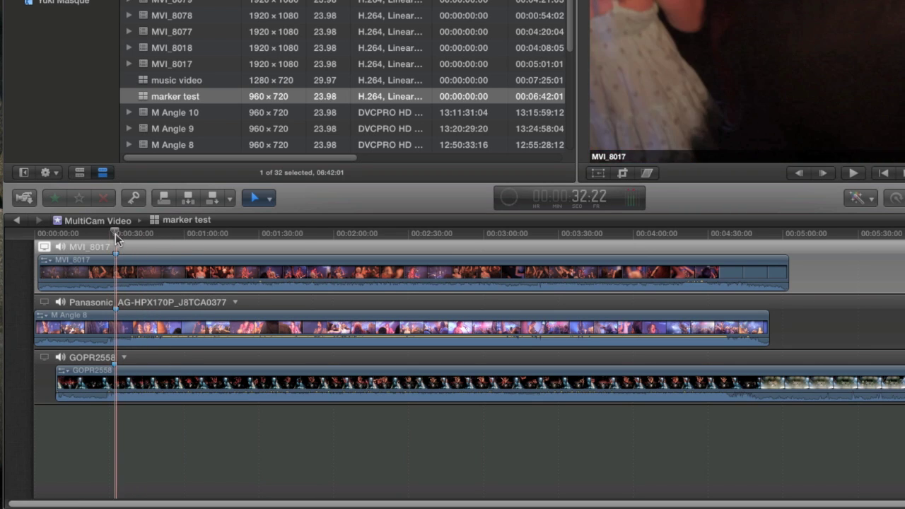
{"action": "left_click", "coordinate": [16, 220]}
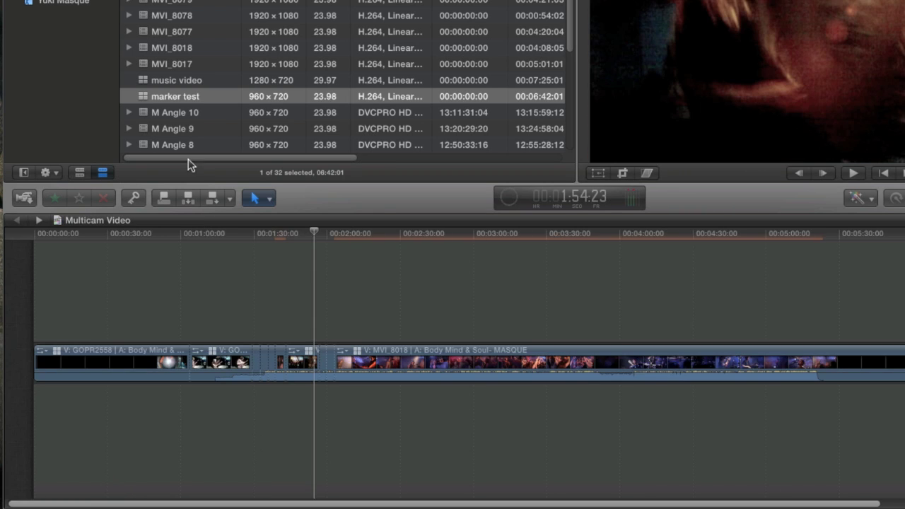
- Select MVI_8017 and MVI_8018, start a New Multicam Clip, and edit its starting timecode
{"action": "left_click", "coordinate": [195, 115]}
{"action": "left_click", "coordinate": [200, 63]}
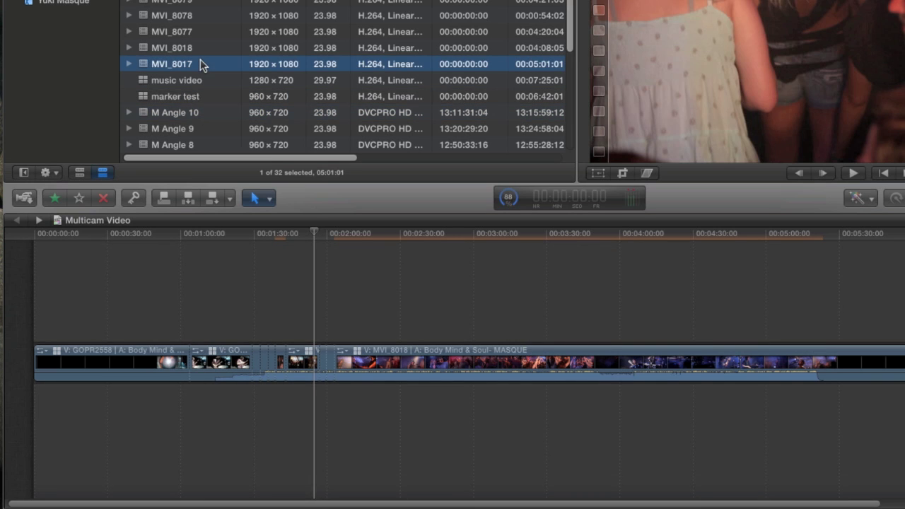
{"action": "left_click", "coordinate": [197, 47], "text": "shift"}
{"action": "right_click", "coordinate": [200, 45]}
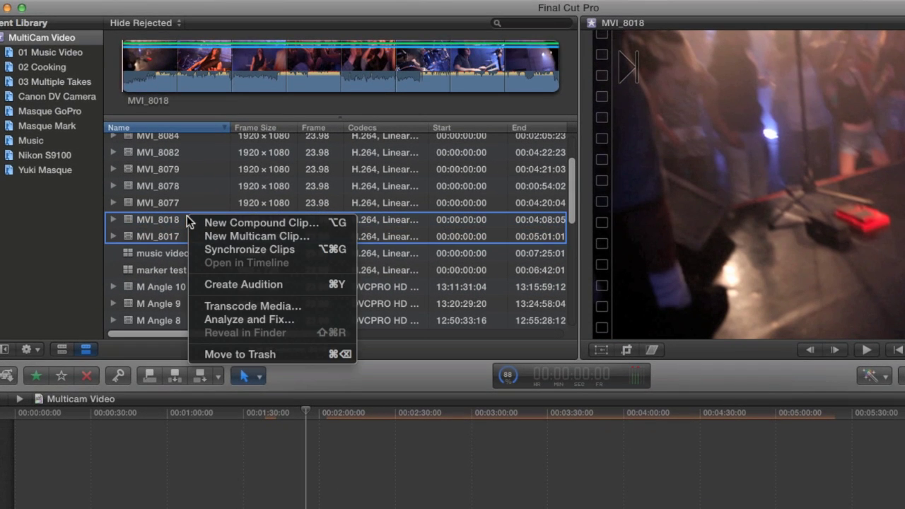
{"action": "left_click", "coordinate": [223, 238]}
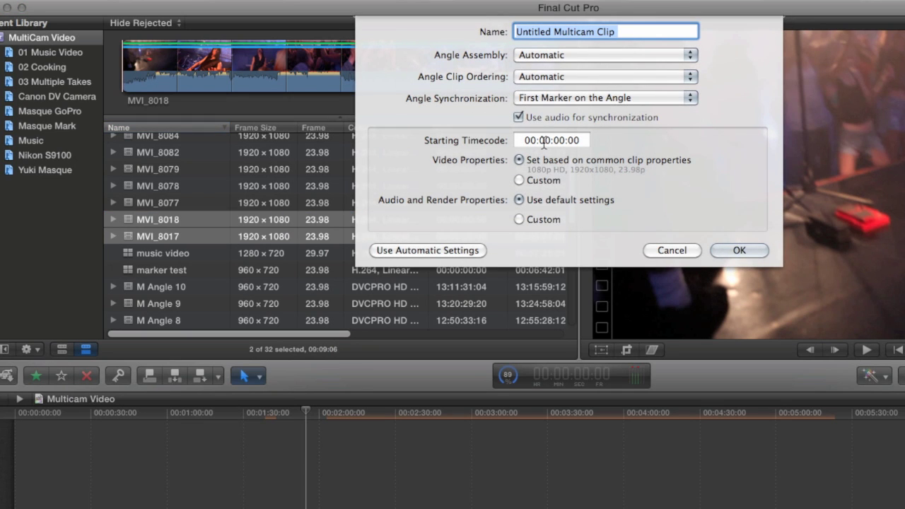
{"action": "left_click", "coordinate": [521, 140]}
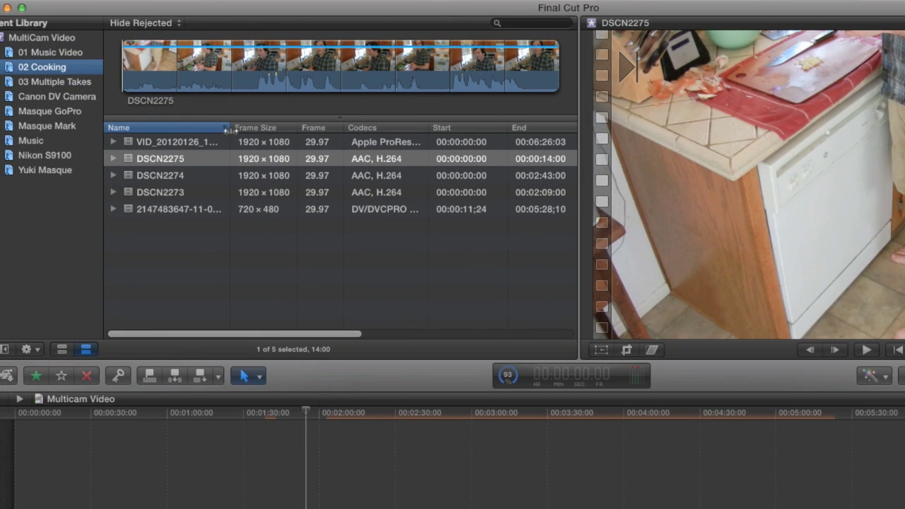
- Preview DSCN2274, DSCN2275, the tape clip, DSCN2273 and VID_20120126_151843 in the 02 Cooking event
{"action": "left_click_drag", "start_coordinate": [228, 129], "coordinate": [240, 129]}
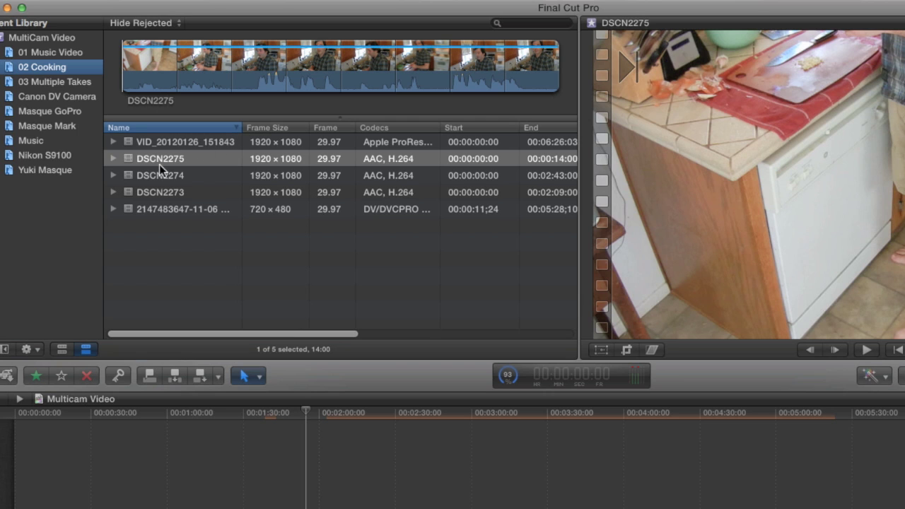
{"action": "left_click", "coordinate": [166, 190]}
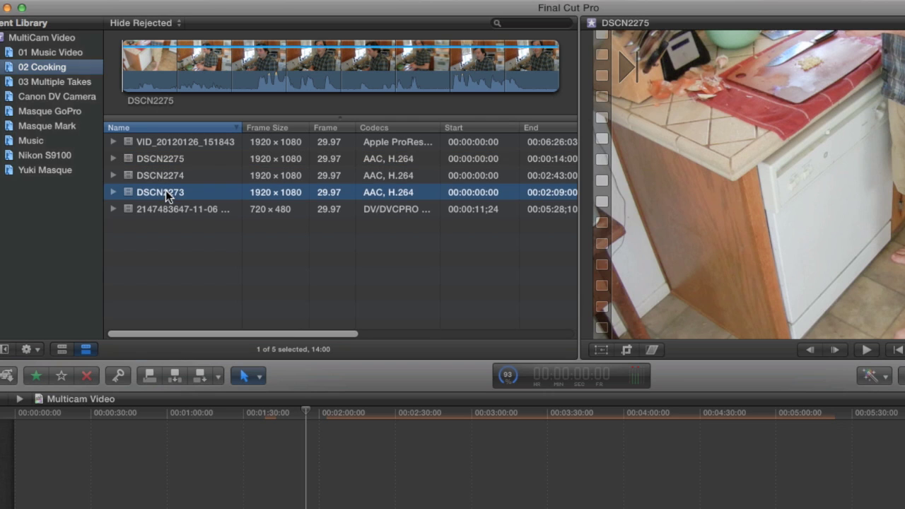
{"action": "left_click", "coordinate": [161, 171]}
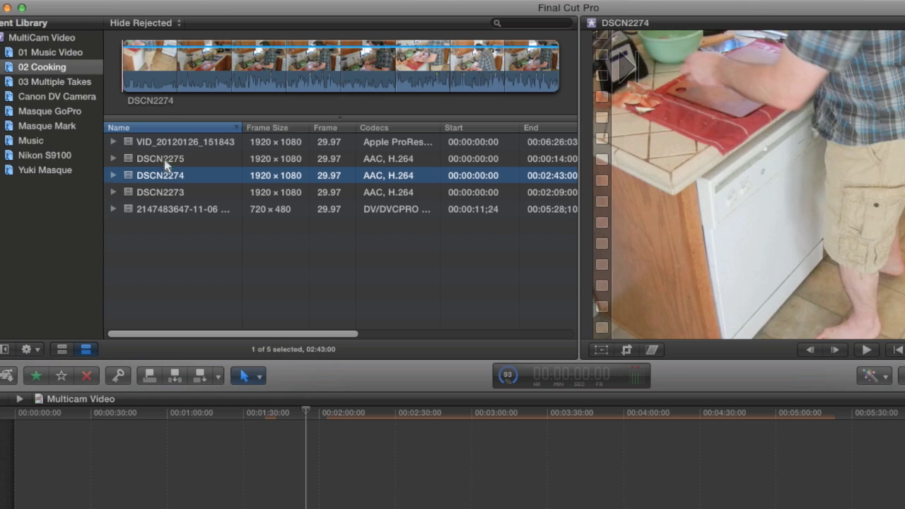
{"action": "left_click", "coordinate": [164, 159]}
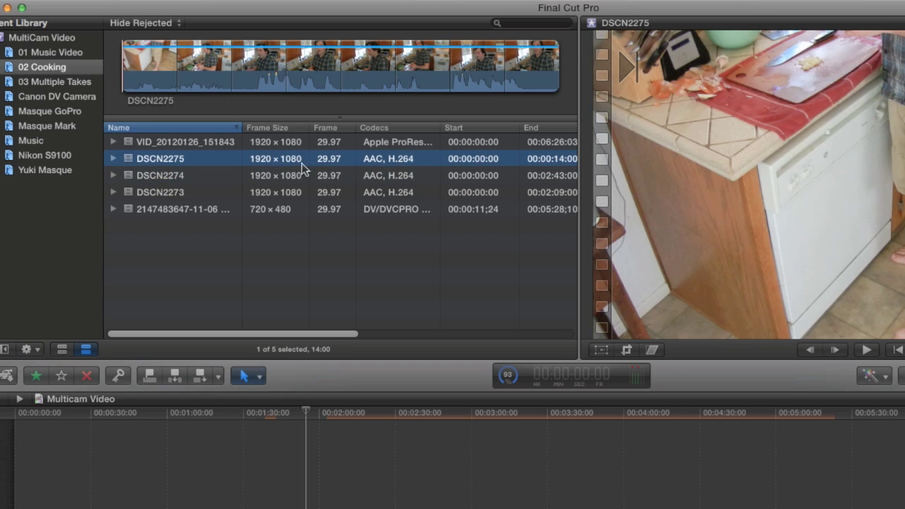
{"action": "left_click", "coordinate": [211, 213]}
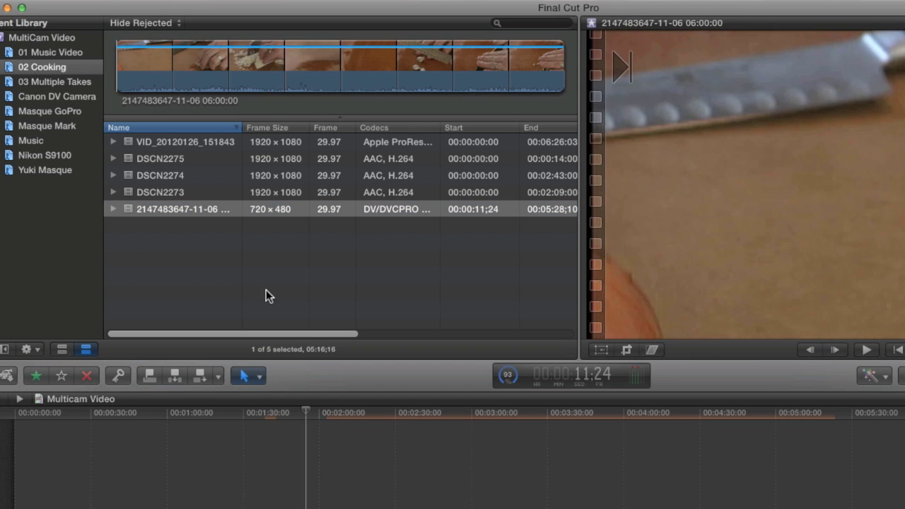
{"action": "left_click", "coordinate": [279, 215]}
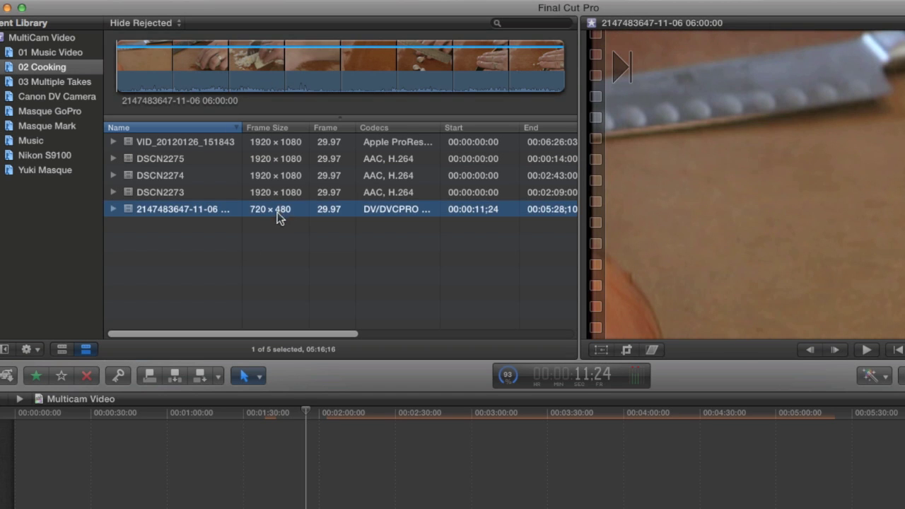
{"action": "left_click", "coordinate": [196, 189]}
{"action": "left_click", "coordinate": [216, 144]}
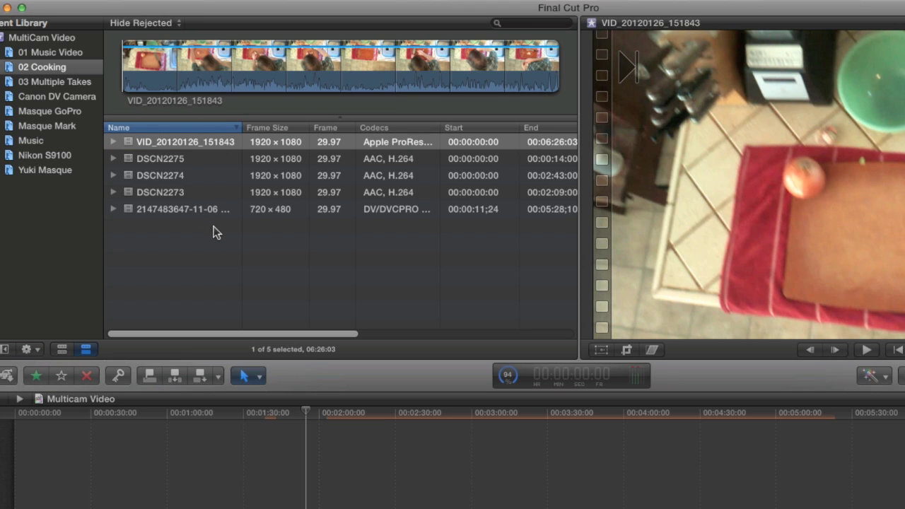
{"action": "left_click", "coordinate": [213, 142]}
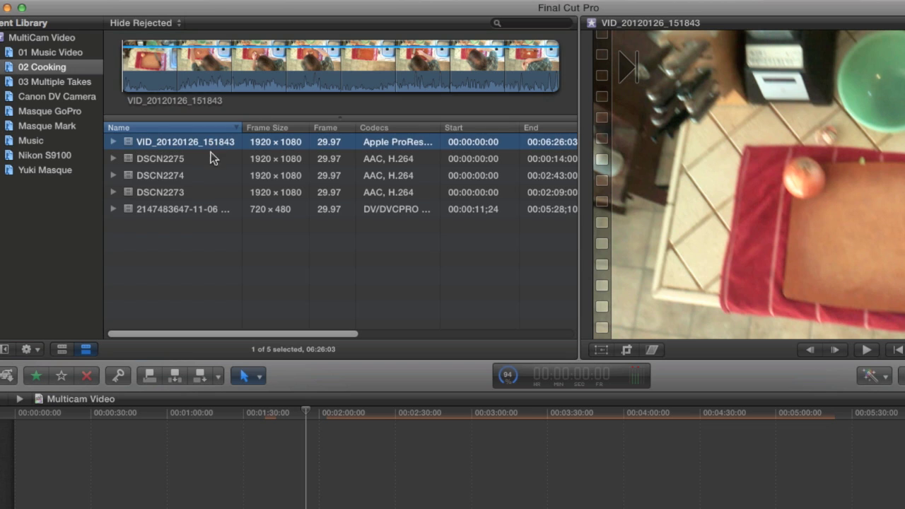
- Create the automatic-settings multicam clip 'cooking' from the five clips and file it into 02 Cooking
{"action": "left_click", "coordinate": [203, 210], "text": "shift"}
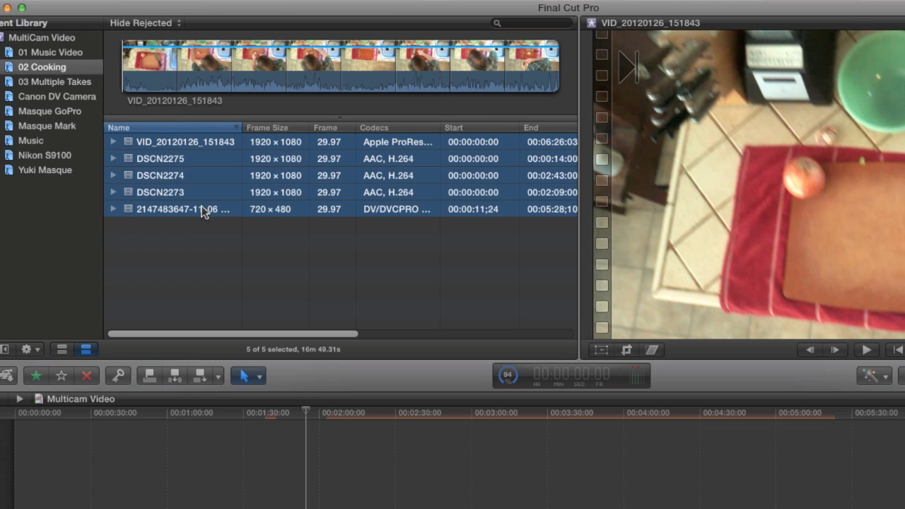
{"action": "right_click", "coordinate": [219, 157]}
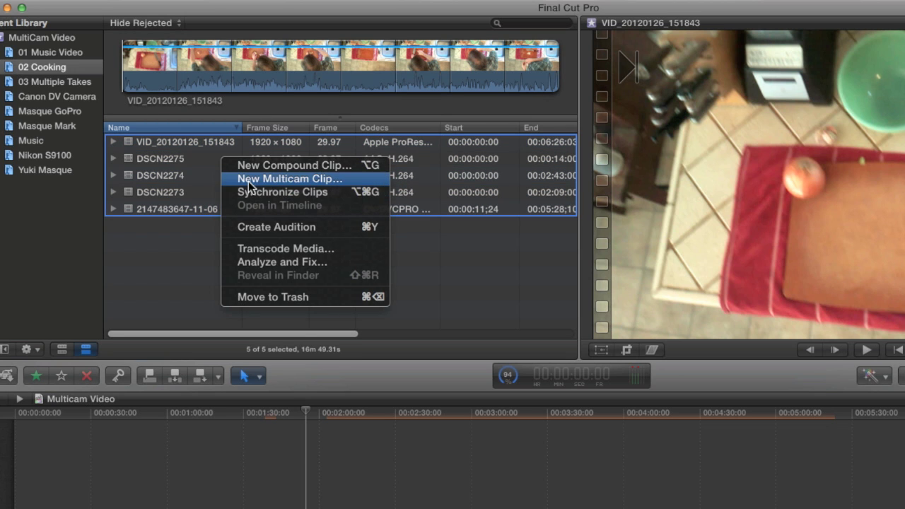
{"action": "left_click", "coordinate": [248, 181]}
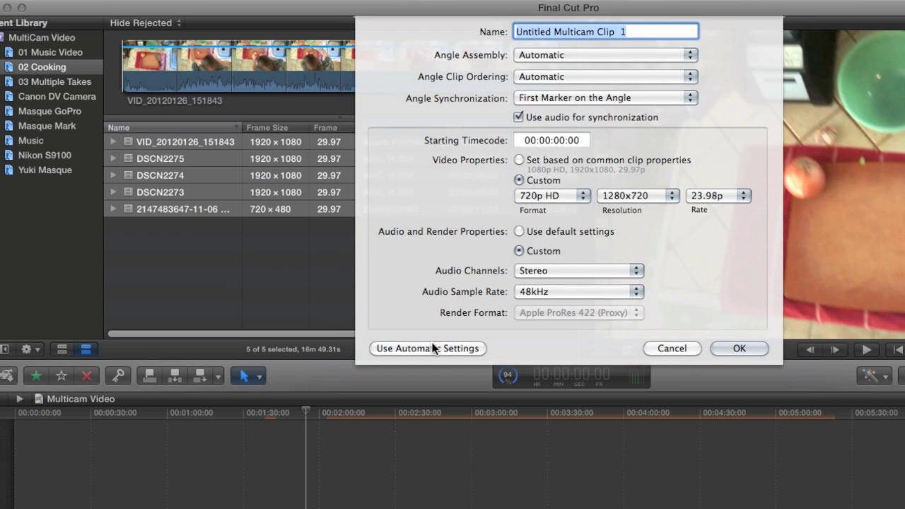
{"action": "left_click", "coordinate": [432, 348]}
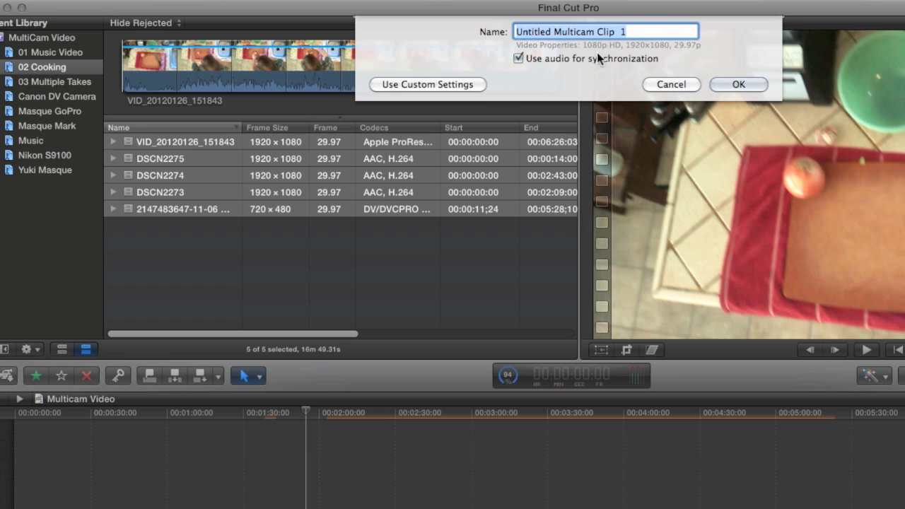
{"action": "type", "text": "cooking"}
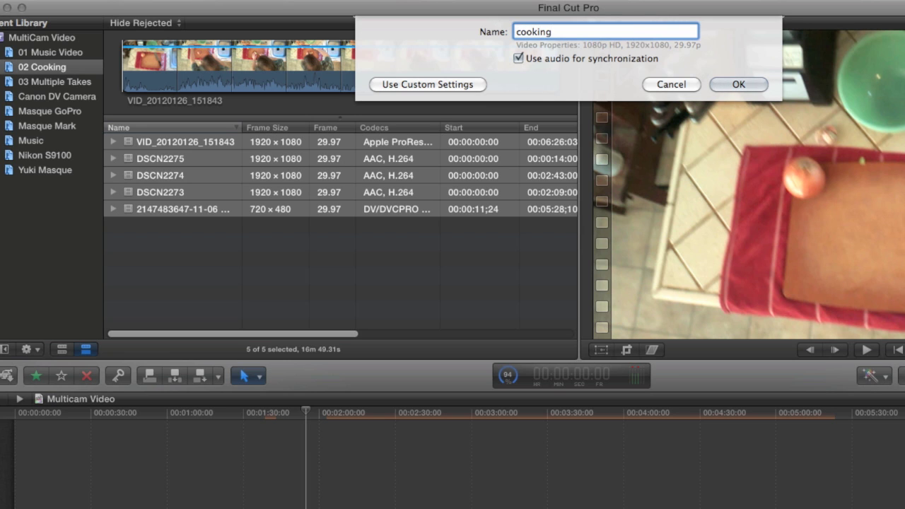
{"action": "key", "text": "Return"}
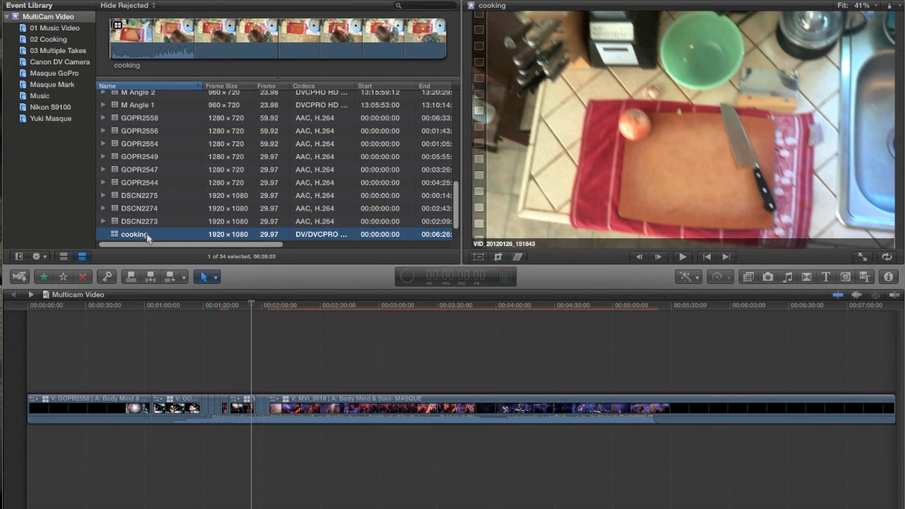
{"action": "left_click_drag", "start_coordinate": [159, 278], "coordinate": [50, 40]}
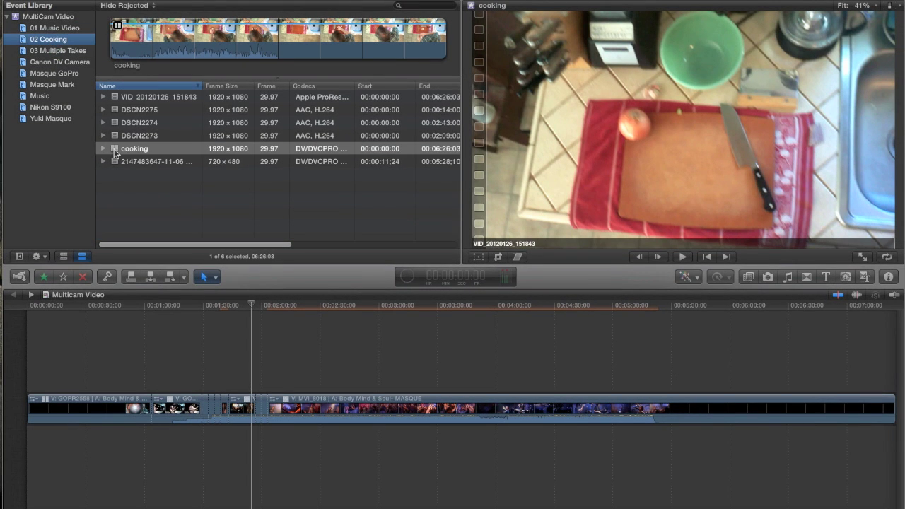
{"action": "left_click", "coordinate": [115, 152]}
- Open cooking in the Angle Editor with a taller timeline and a widened angle viewer grid
{"action": "double_click", "coordinate": [115, 152]}
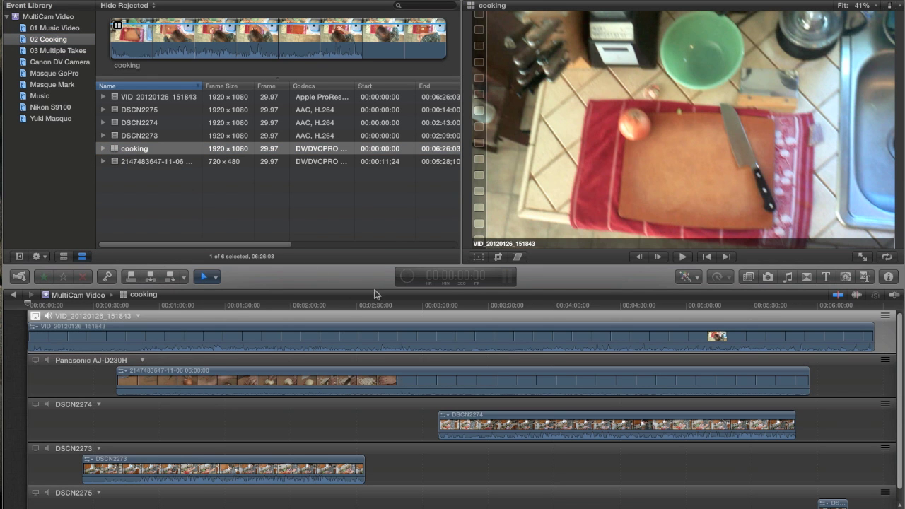
{"action": "left_click_drag", "start_coordinate": [374, 260], "coordinate": [373, 158]}
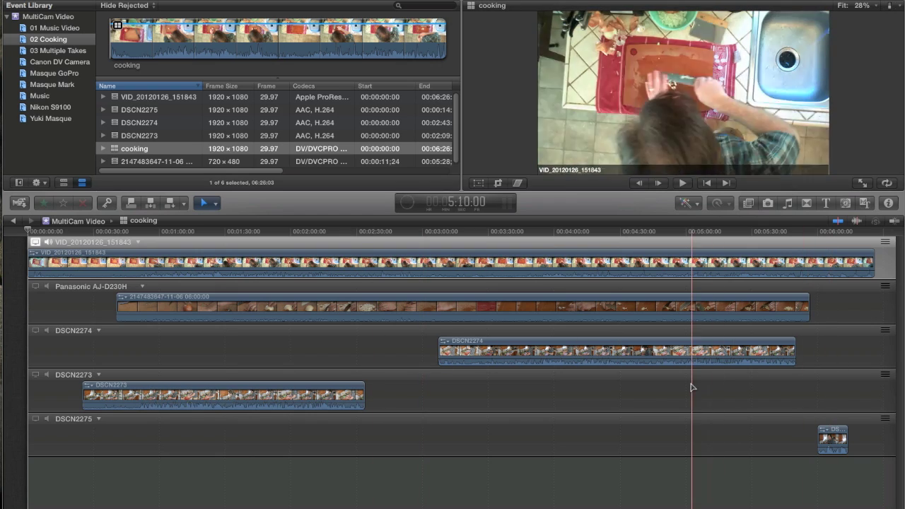
{"action": "left_click", "coordinate": [889, 6]}
{"action": "left_click", "coordinate": [856, 42]}
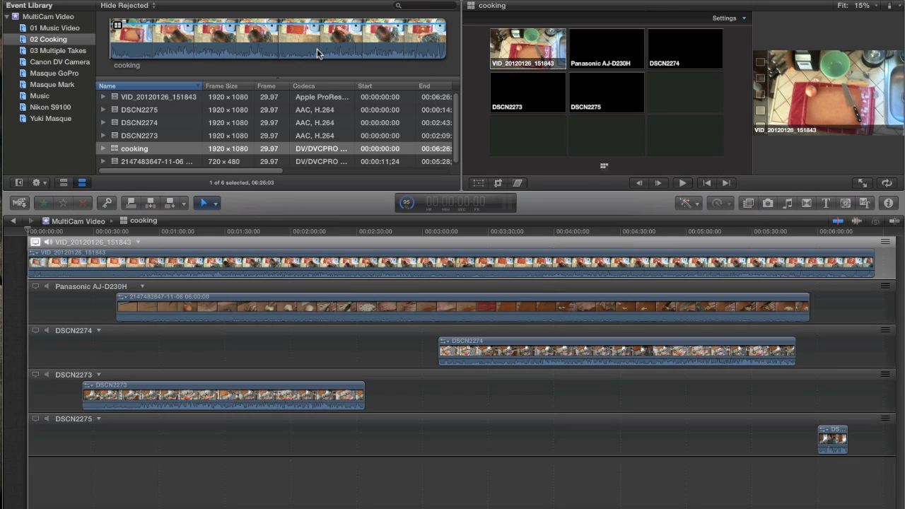
{"action": "left_click_drag", "start_coordinate": [463, 101], "coordinate": [298, 113]}
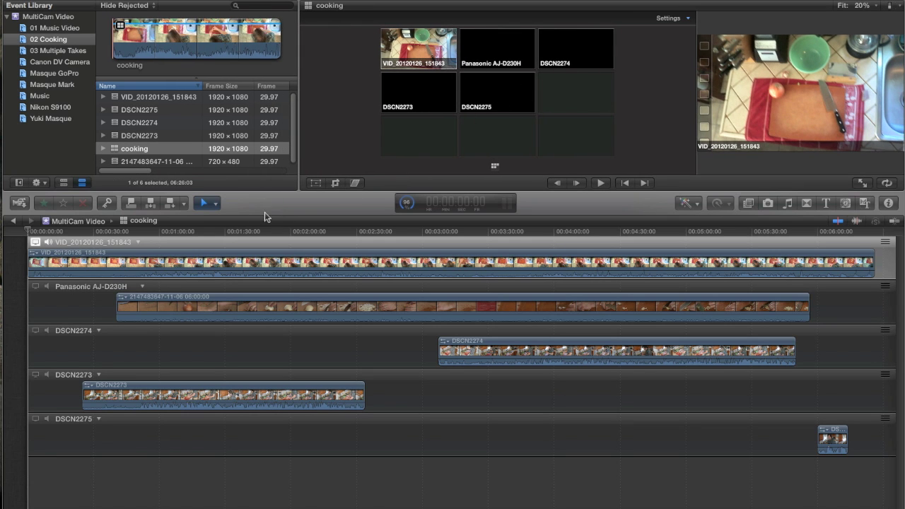
- Move the DSCN2273 take into the DSCN2274 angle lane, then select DSCN2275 and scrub to review angles
{"action": "left_click_drag", "start_coordinate": [233, 232], "coordinate": [242, 232]}
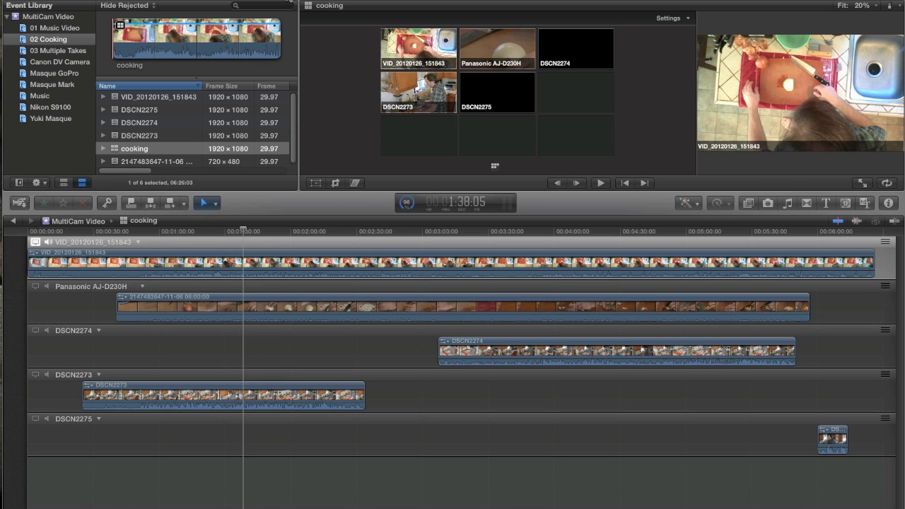
{"action": "left_click", "coordinate": [199, 393]}
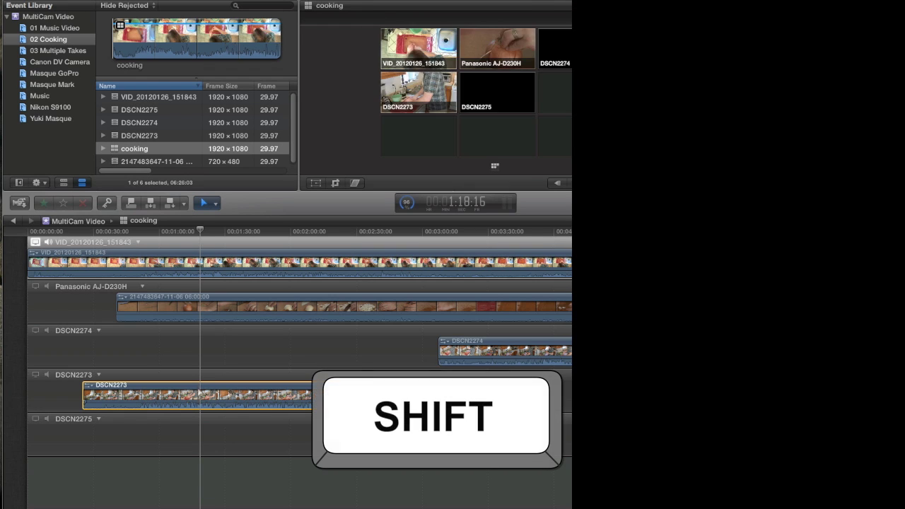
{"action": "left_click_drag", "start_coordinate": [199, 396], "coordinate": [201, 349]}
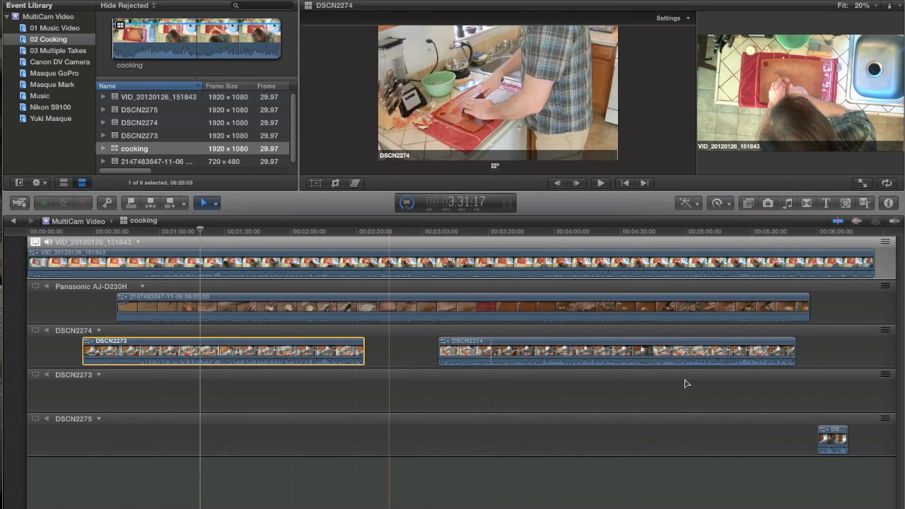
{"action": "left_click", "coordinate": [836, 438]}
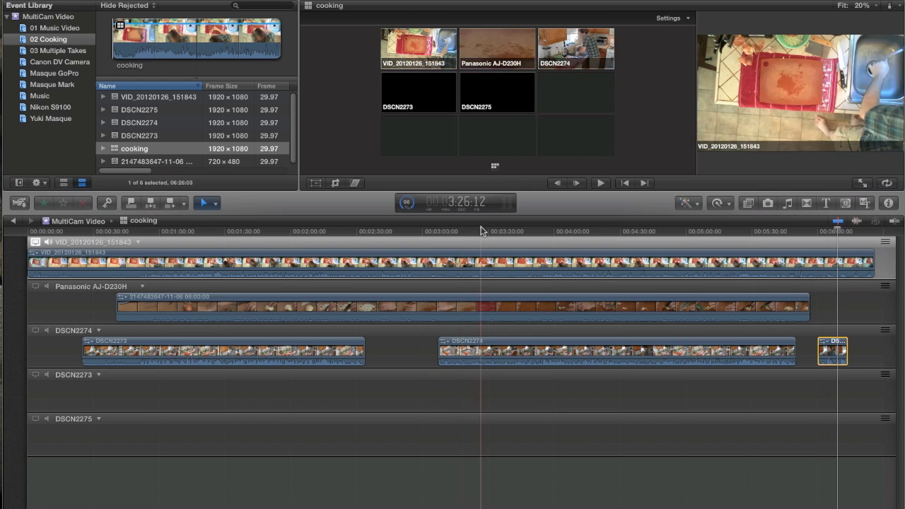
{"action": "left_click", "coordinate": [494, 233]}
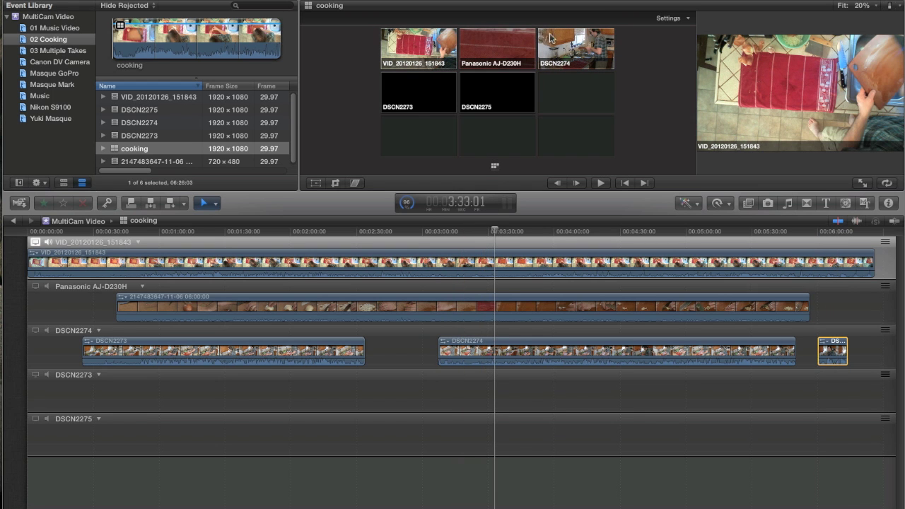
{"action": "left_click_drag", "start_coordinate": [378, 246], "coordinate": [340, 243]}
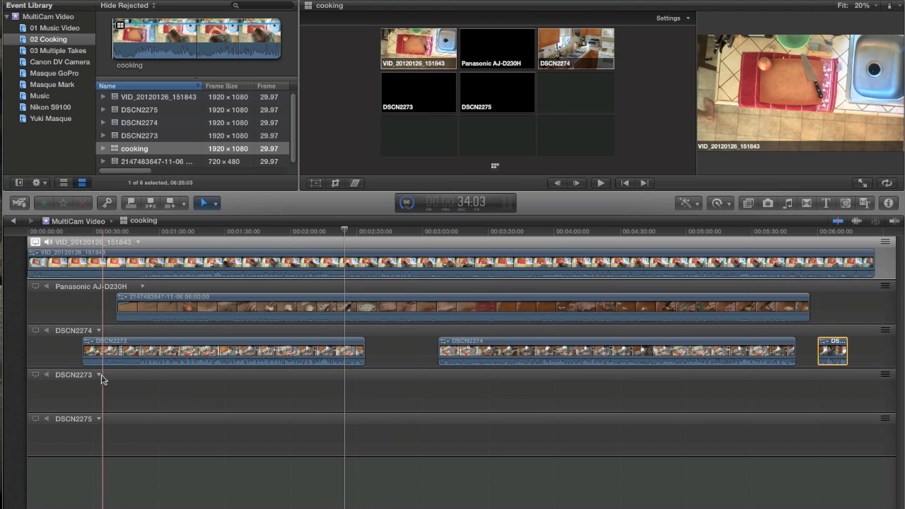
- Delete the empty DSCN2273 and DSCN2275 angles from cooking, then scrub to about 1:20
{"action": "left_click", "coordinate": [99, 375]}
{"action": "left_click", "coordinate": [116, 465]}
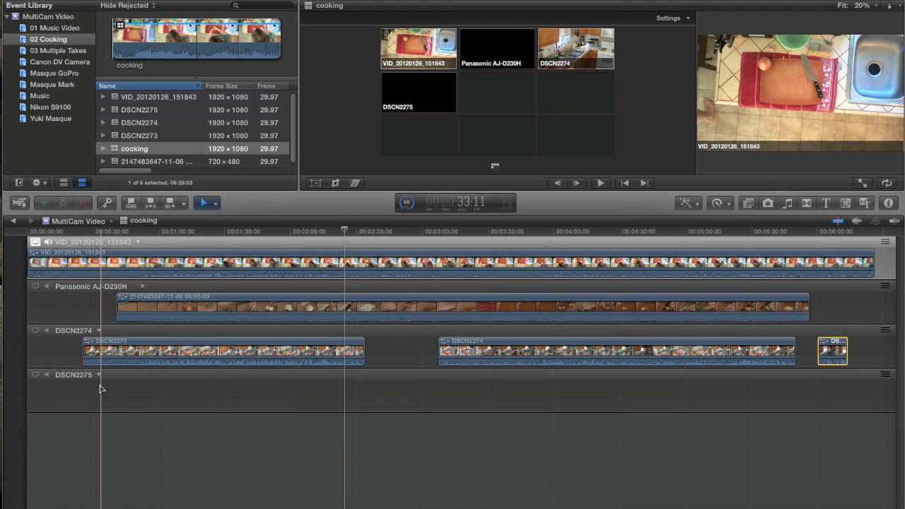
{"action": "left_click", "coordinate": [99, 375]}
{"action": "left_click", "coordinate": [119, 466]}
{"action": "left_click_drag", "start_coordinate": [191, 233], "coordinate": [228, 232]}
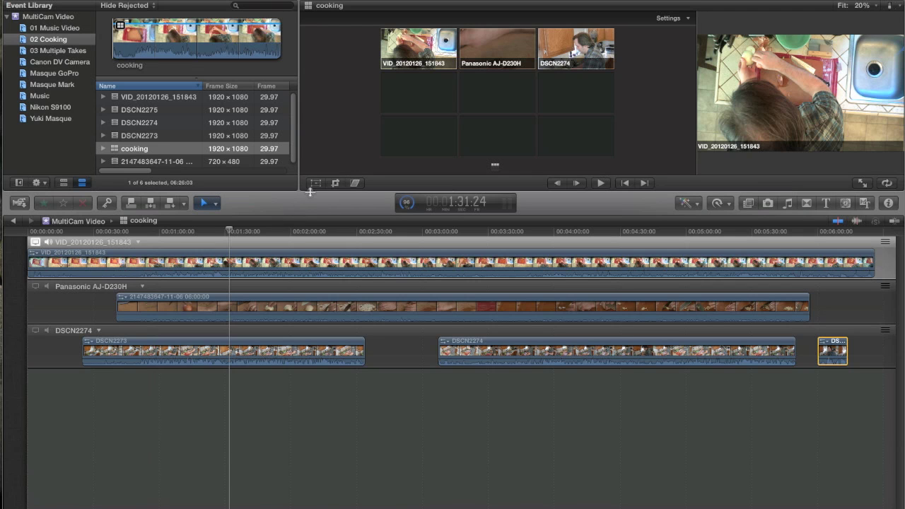
- Enlarge the viewer, preview the angles in a 4 Angles layout, then hide the angle viewer
{"action": "left_click_drag", "start_coordinate": [313, 202], "coordinate": [311, 272]}
{"action": "left_click_drag", "start_coordinate": [229, 301], "coordinate": [217, 302]}
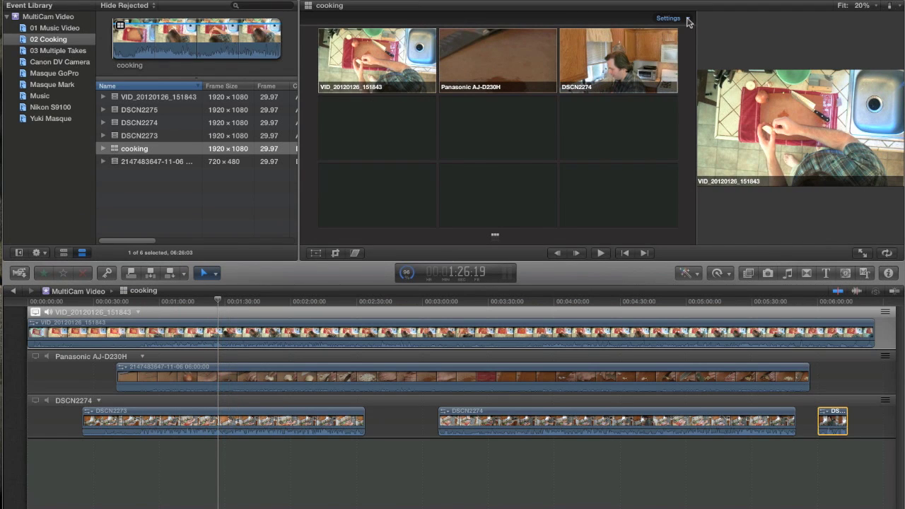
{"action": "left_click", "coordinate": [689, 21]}
{"action": "left_click", "coordinate": [682, 47]}
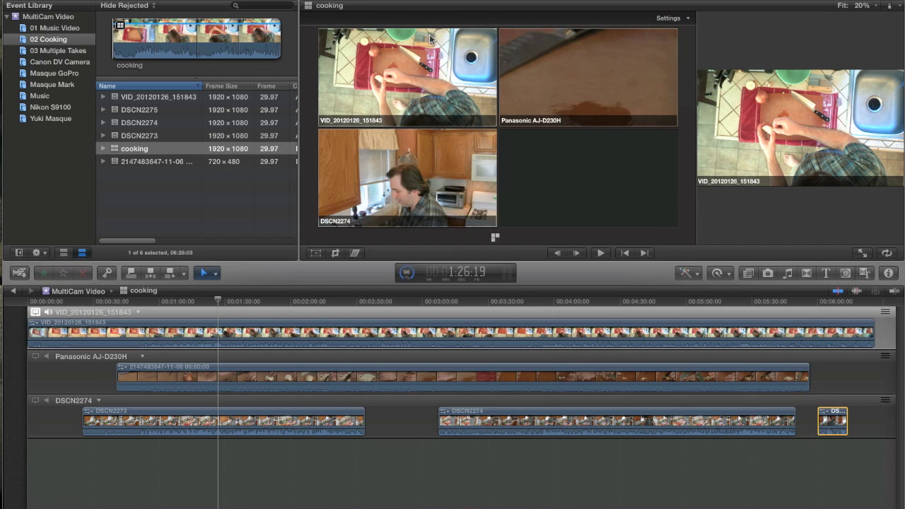
{"action": "key", "text": "shift+super+7"}
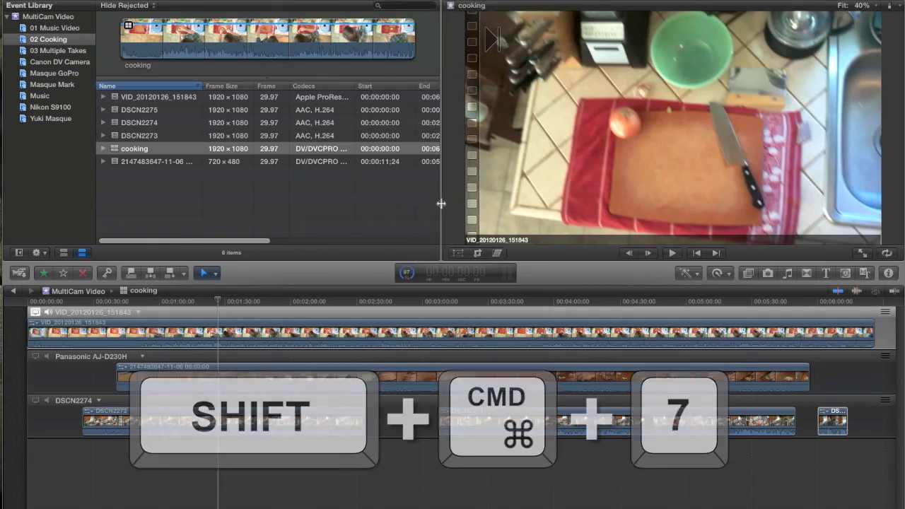
- Clear the selection and preview the DSCN2273, DSCN2274 and DSCN2275 clips in the viewer
{"action": "left_click", "coordinate": [212, 205]}
{"action": "left_click", "coordinate": [179, 135]}
{"action": "left_click", "coordinate": [158, 124]}
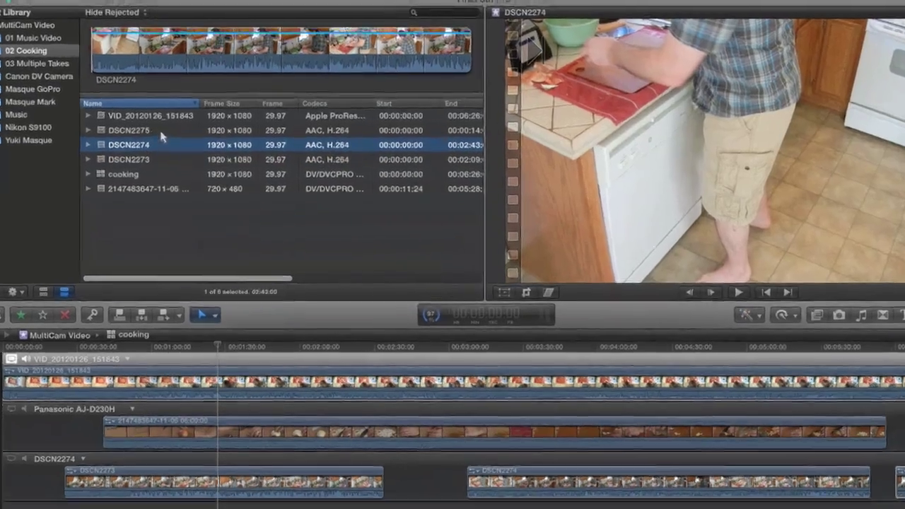
{"action": "left_click", "coordinate": [161, 133]}
{"action": "left_click", "coordinate": [164, 145]}
{"action": "left_click", "coordinate": [171, 159]}
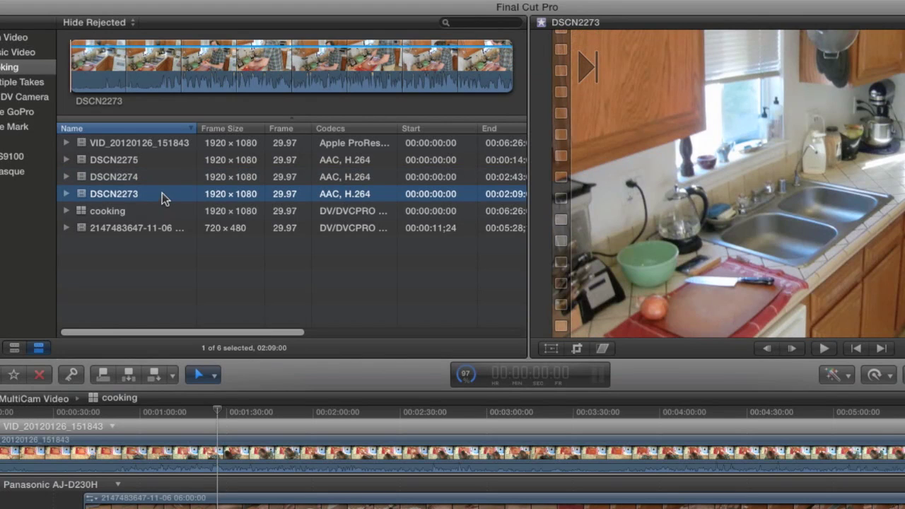
- Move the Camera Angle column beside the clip names and select the DSCN2275 clip
{"action": "left_click_drag", "start_coordinate": [275, 332], "coordinate": [350, 337]}
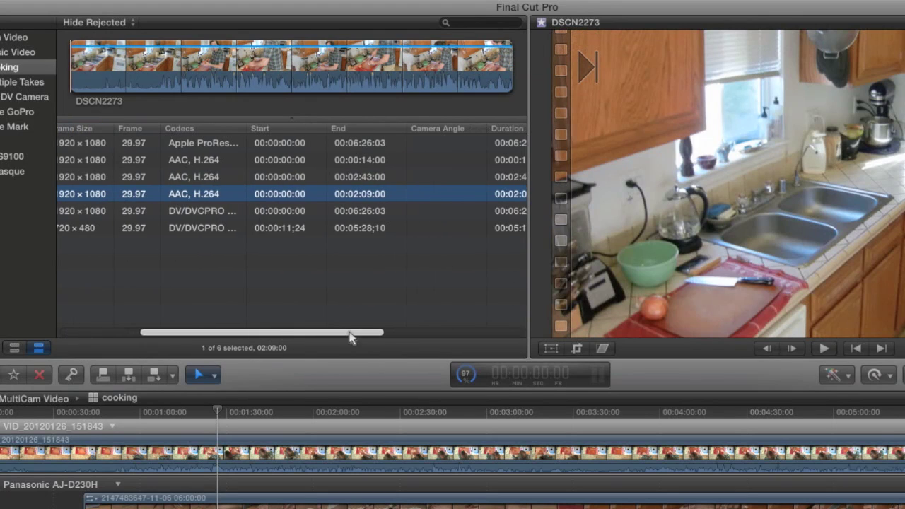
{"action": "left_click_drag", "start_coordinate": [430, 130], "coordinate": [245, 139]}
{"action": "right_click", "coordinate": [244, 129]}
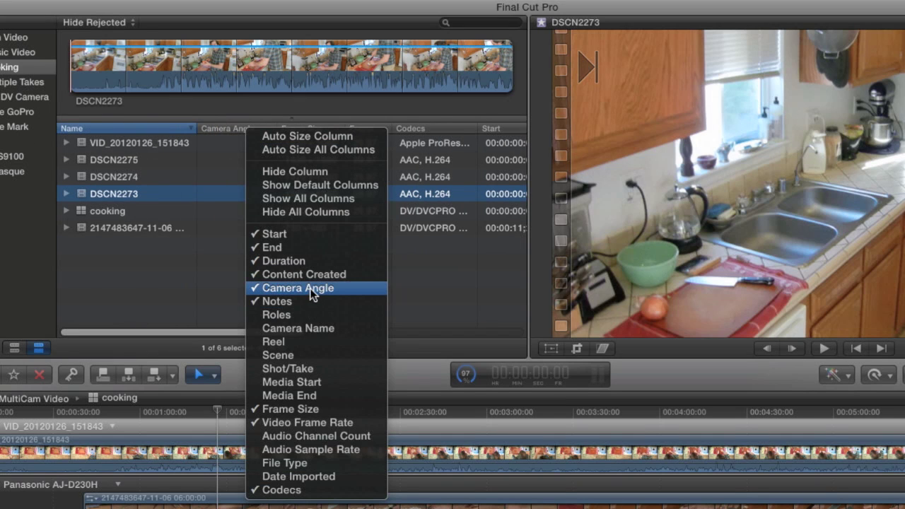
{"action": "left_click", "coordinate": [203, 292]}
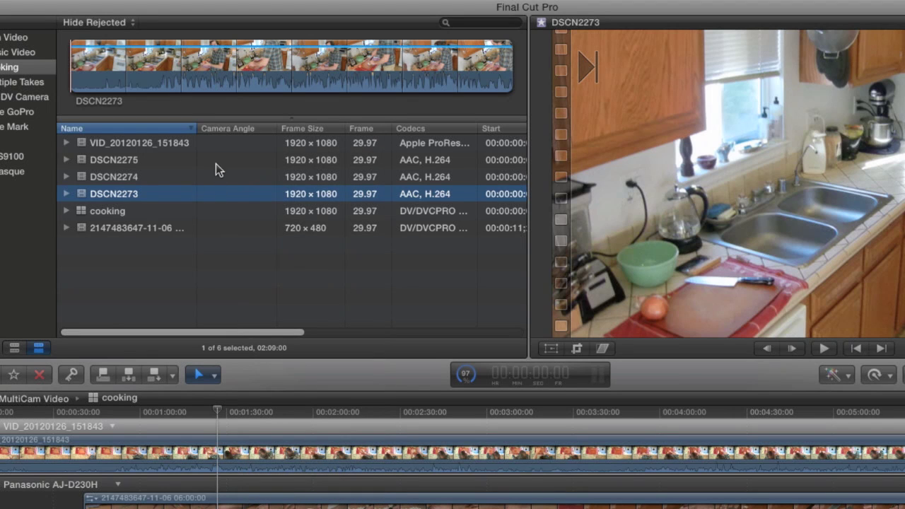
{"action": "key", "text": "Up"}
{"action": "key", "text": "Up"}
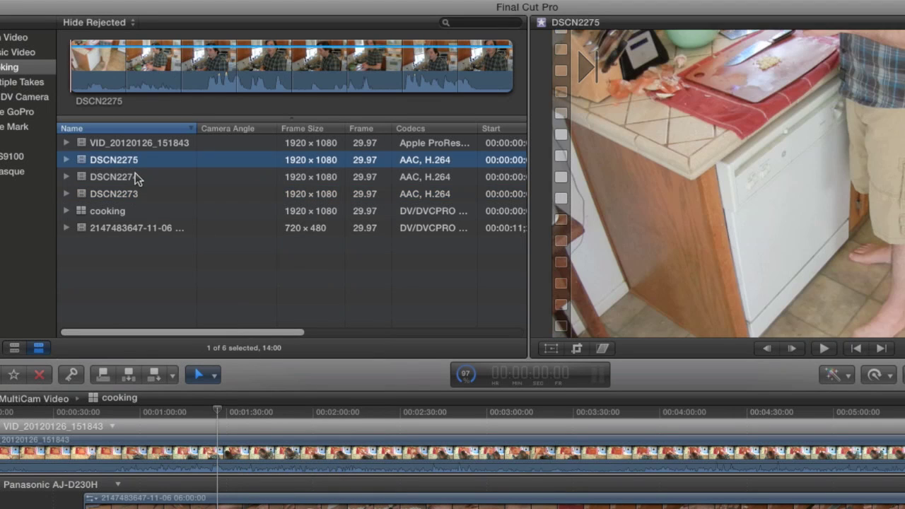
- Select the three DSCN clips and set their Camera Angle to CAM A in the inspector's General view
{"action": "left_click", "coordinate": [141, 192], "text": "shift"}
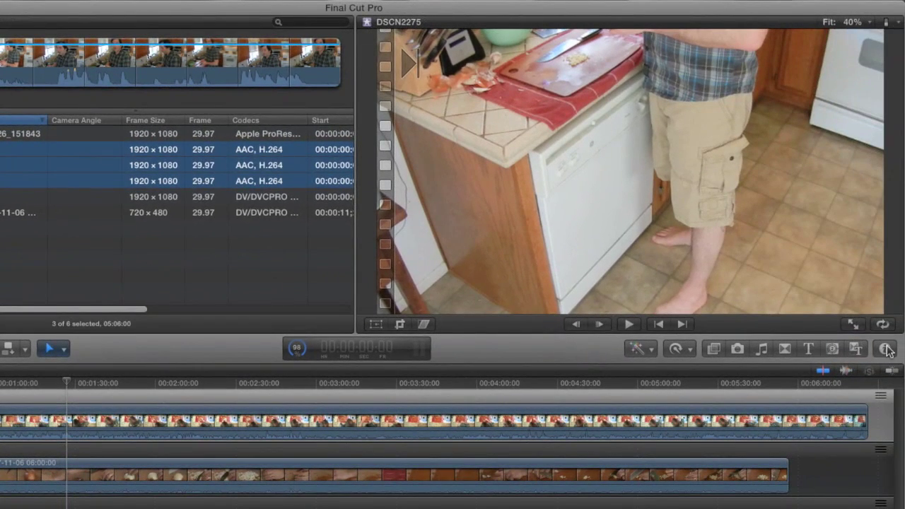
{"action": "left_click", "coordinate": [886, 349]}
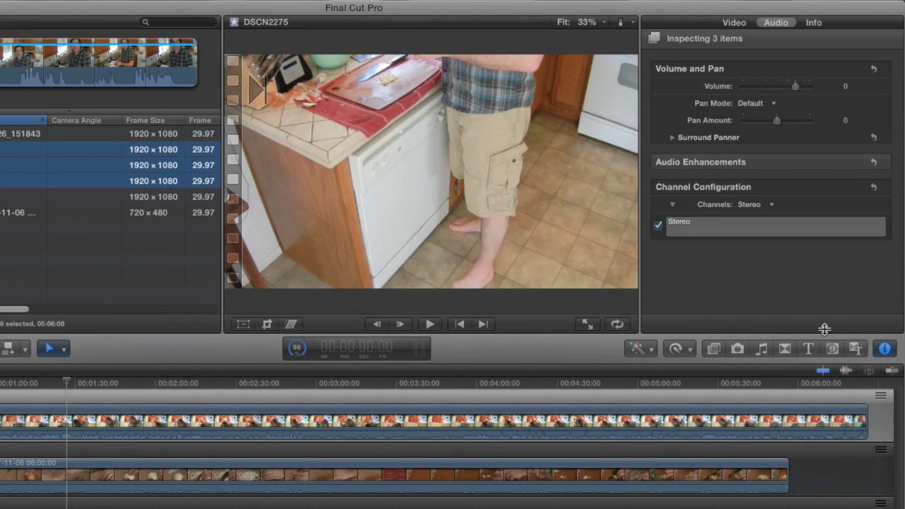
{"action": "left_click", "coordinate": [813, 23]}
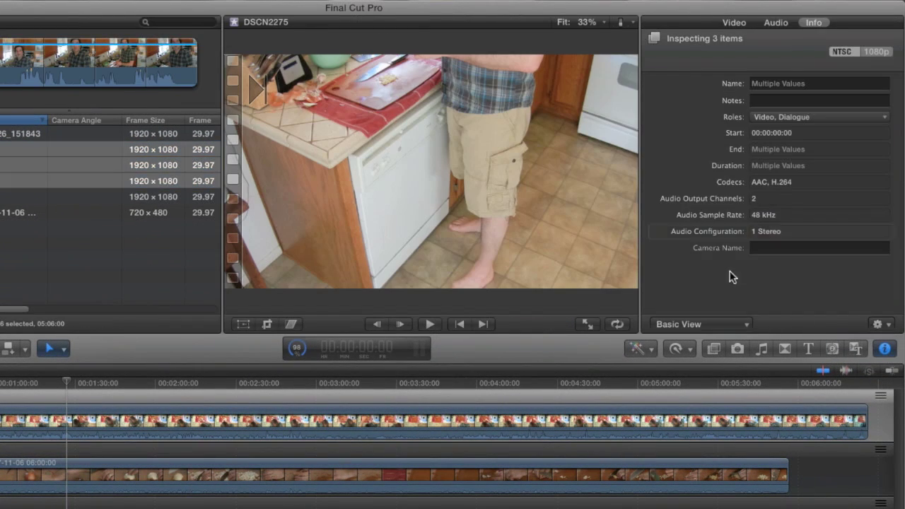
{"action": "left_click", "coordinate": [732, 324]}
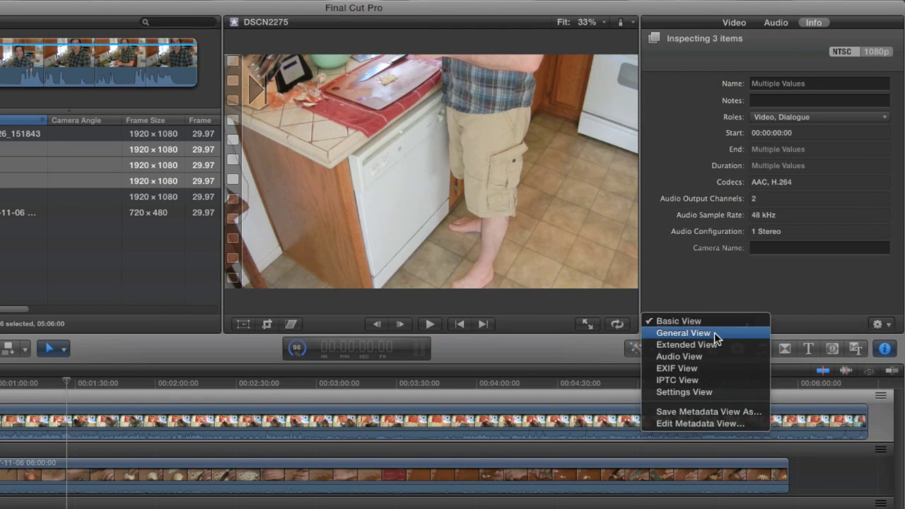
{"action": "left_click", "coordinate": [716, 334]}
{"action": "scroll", "coordinate": [713, 198], "scroll_direction": "down", "scroll_amount": 2}
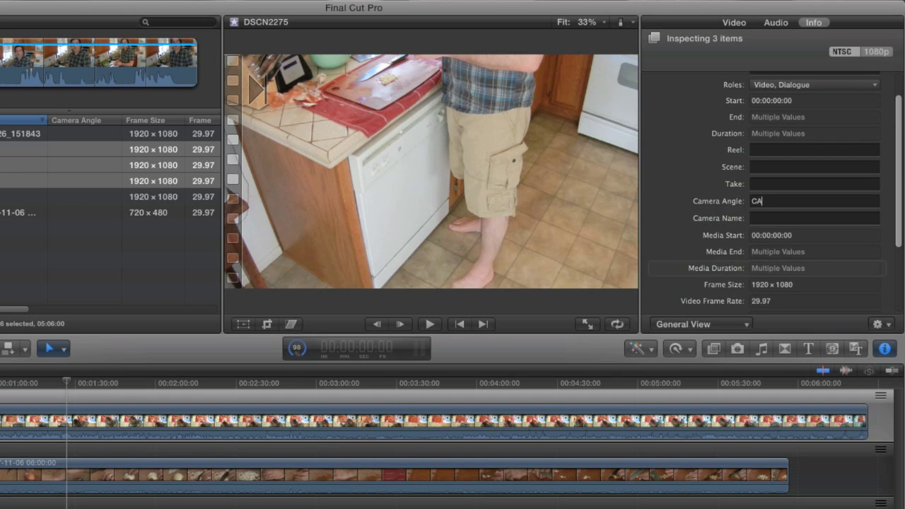
{"action": "key", "text": "Return"}
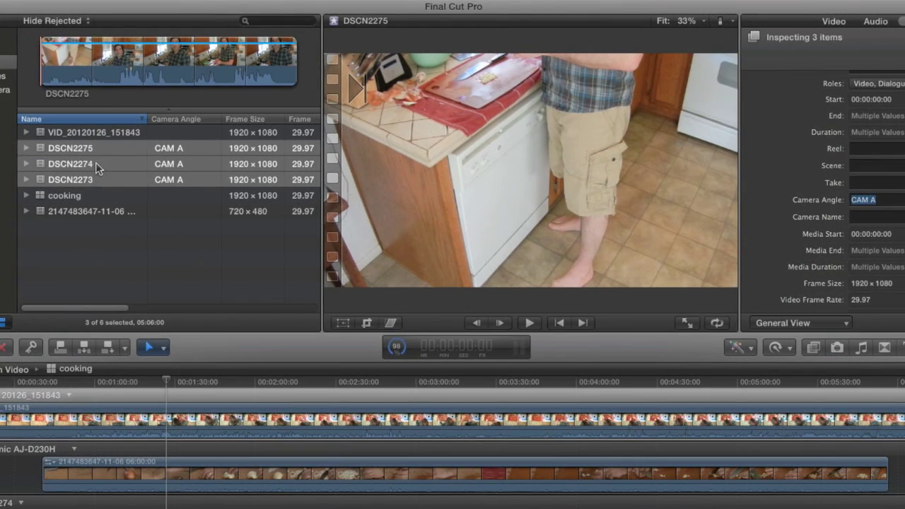
{"action": "left_click", "coordinate": [175, 149]}
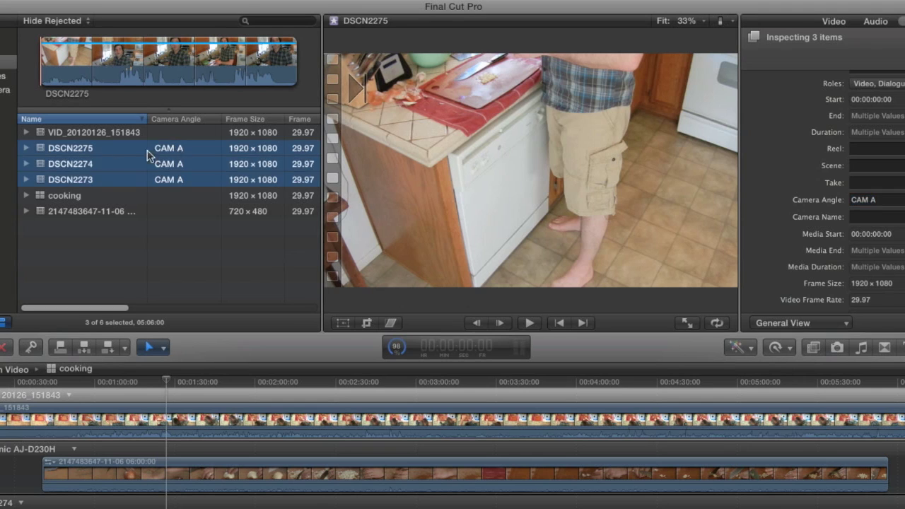
{"action": "left_click", "coordinate": [97, 180]}
{"action": "key", "text": "Up"}
{"action": "key", "text": "Up"}
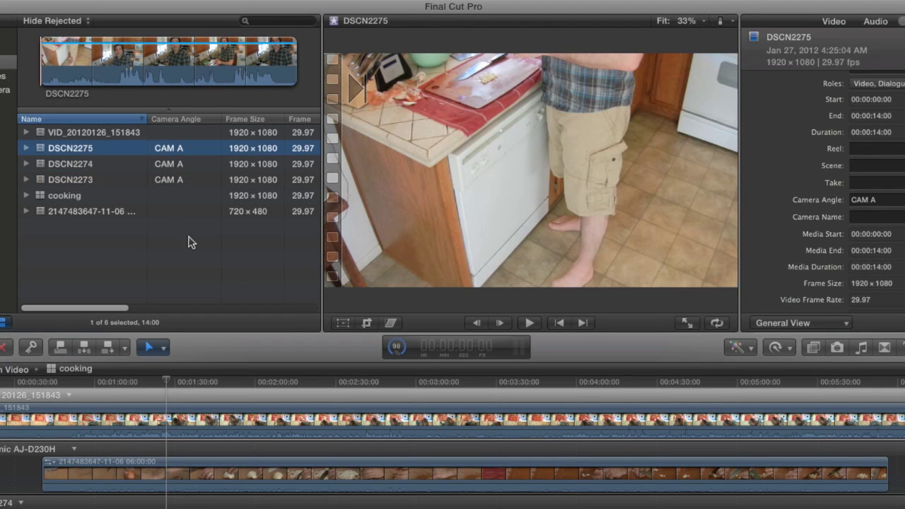
{"action": "key", "text": "super+4"}
{"action": "left_click", "coordinate": [212, 206]}
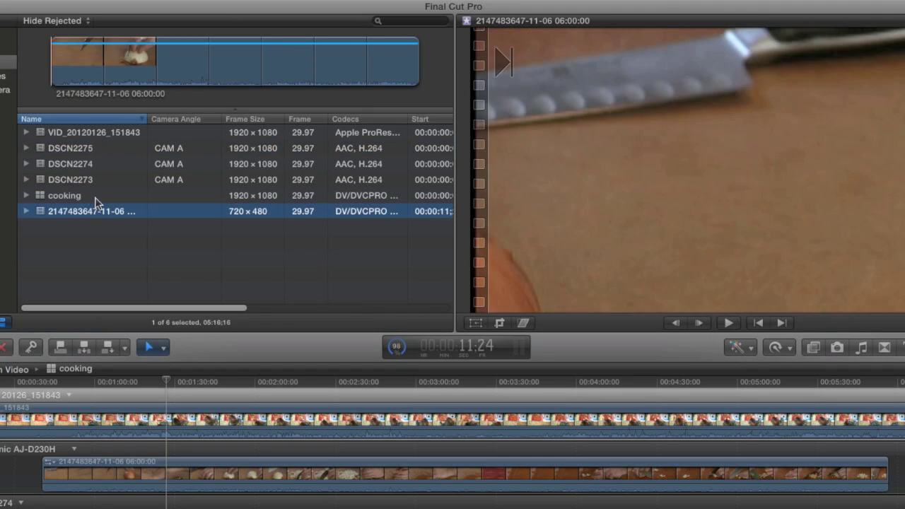
- Add DSCN2273–2275 and VID_20120126_151843 to the selection and create the multicam clip 'cooking 2'
{"action": "left_click", "coordinate": [115, 179], "text": "super"}
{"action": "left_click", "coordinate": [115, 164], "text": "super"}
{"action": "left_click", "coordinate": [115, 148], "text": "super"}
{"action": "left_click", "coordinate": [115, 132], "text": "super"}
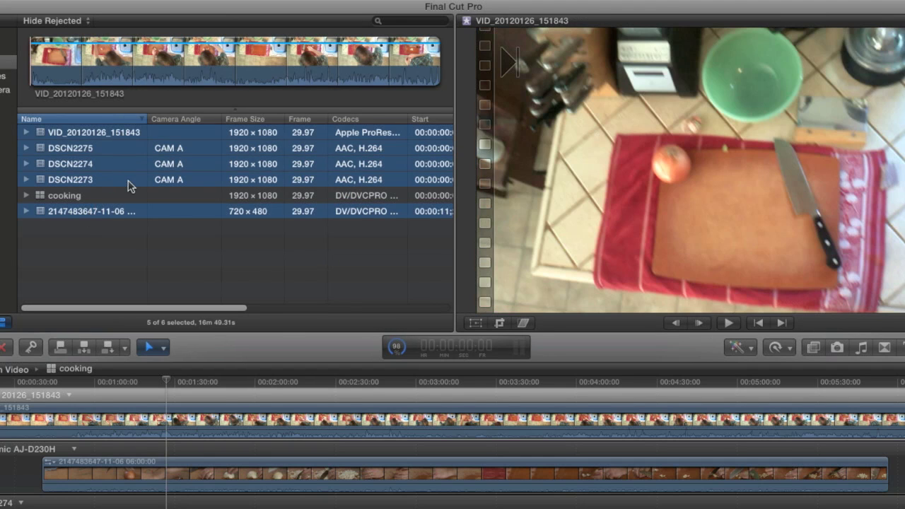
{"action": "right_click", "coordinate": [130, 182]}
{"action": "left_click", "coordinate": [171, 200]}
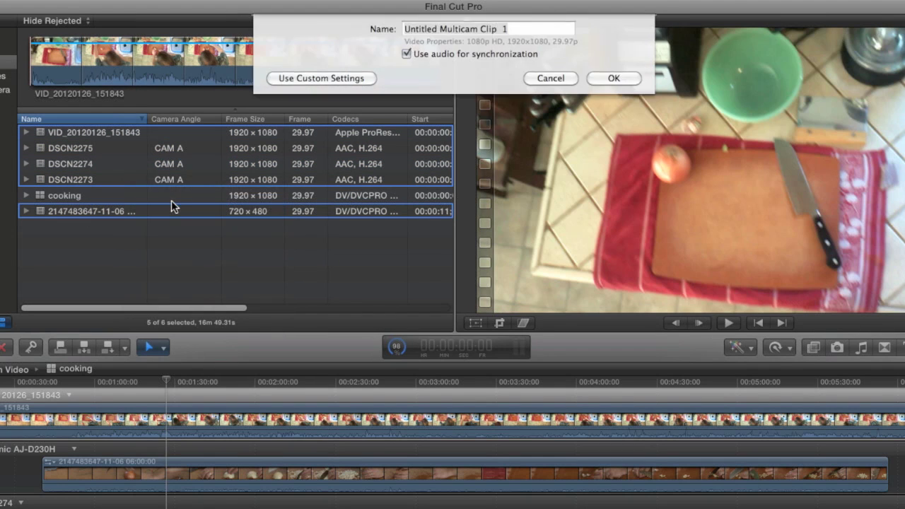
{"action": "type", "text": "cooking 2"}
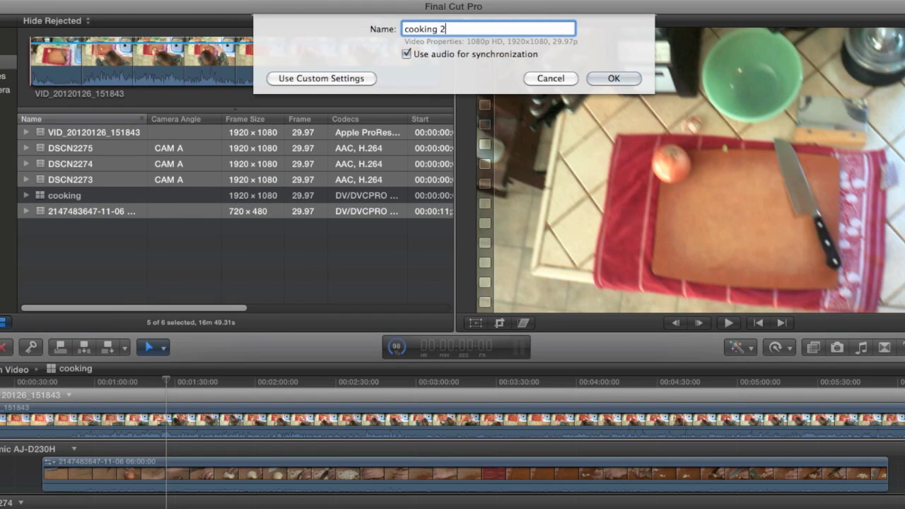
{"action": "key", "text": "Return"}
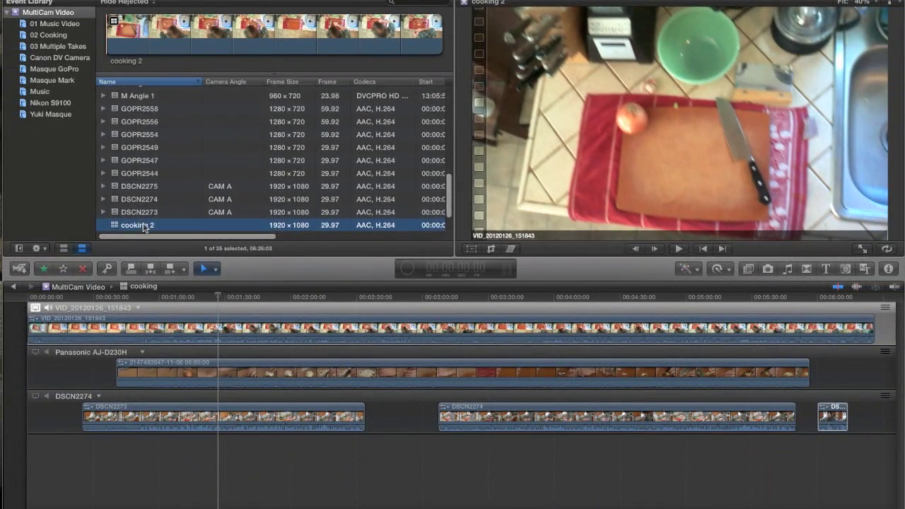
- Open the 02 Cooking event and compare cooking 2 against the original cooking multicam in the timeline
{"action": "scroll", "coordinate": [58, 238], "scroll_direction": "down", "scroll_amount": 2}
{"action": "left_click", "coordinate": [53, 34]}
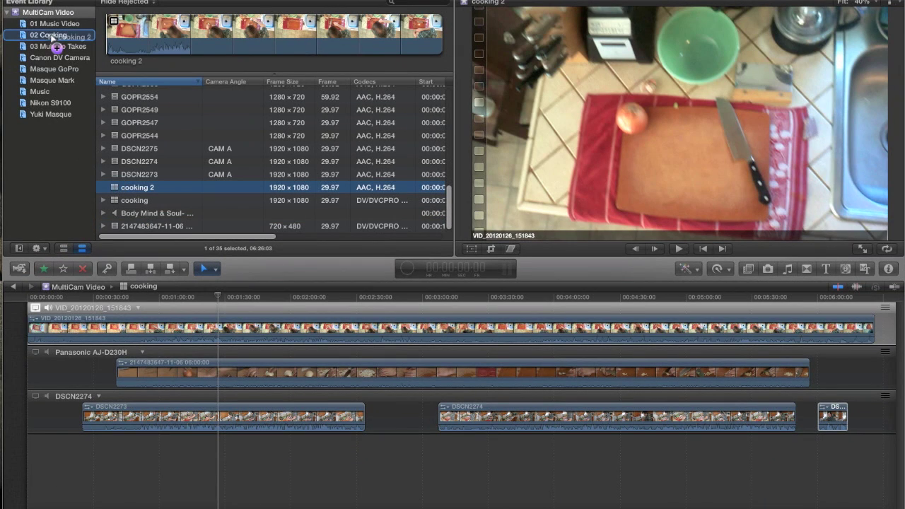
{"action": "double_click", "coordinate": [134, 145]}
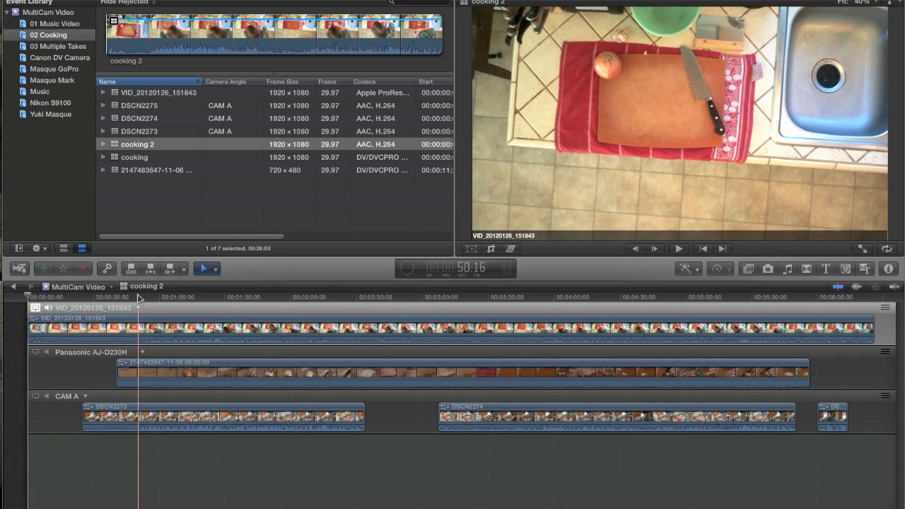
{"action": "double_click", "coordinate": [131, 157]}
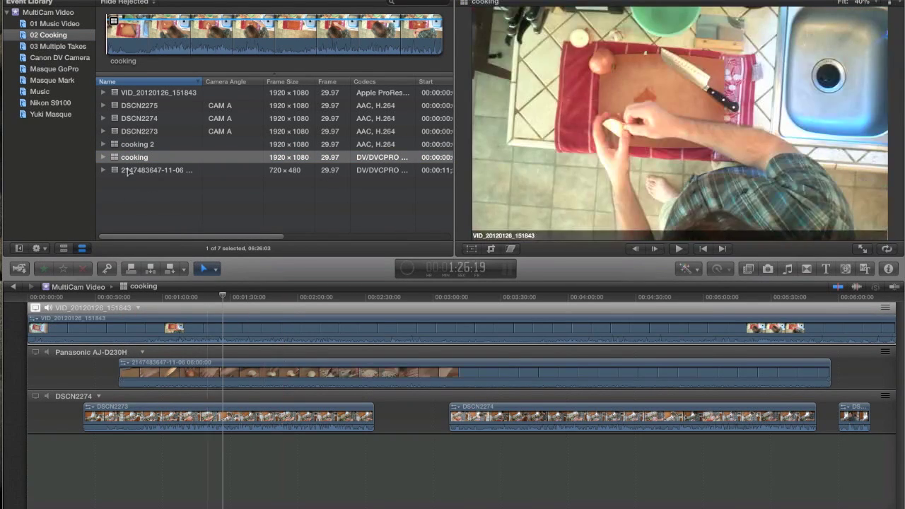
{"action": "double_click", "coordinate": [131, 144]}
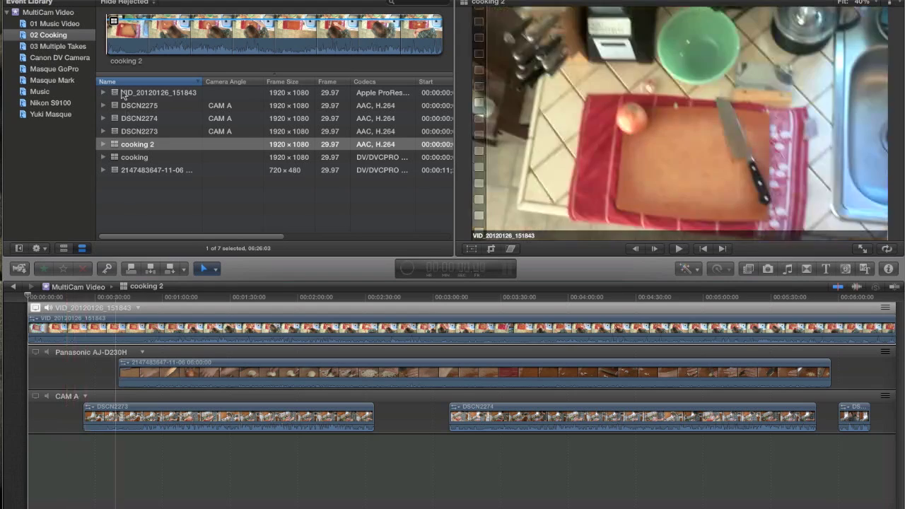
- Preview the DSCN clips, move the playhead to about 1:27, and show cooking 2's angles side by side
{"action": "left_click", "coordinate": [142, 131]}
{"action": "left_click", "coordinate": [147, 118]}
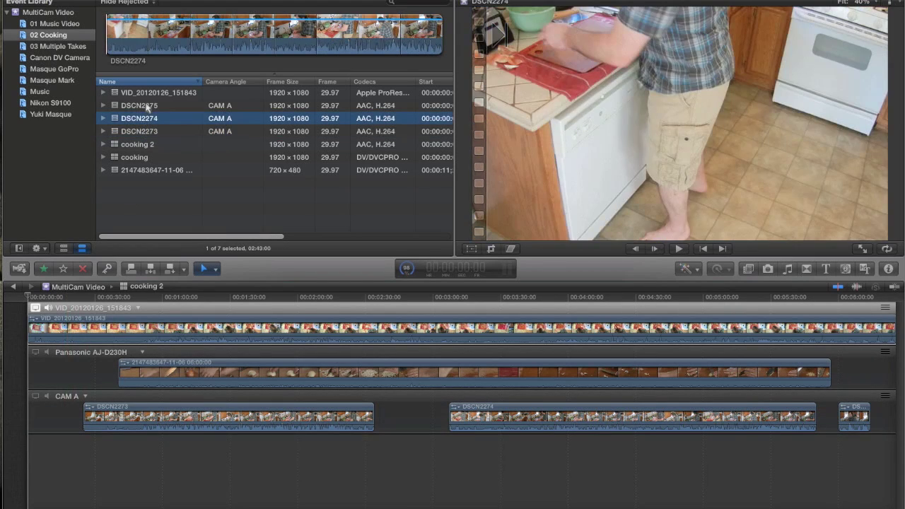
{"action": "left_click", "coordinate": [148, 105]}
{"action": "left_click", "coordinate": [396, 460]}
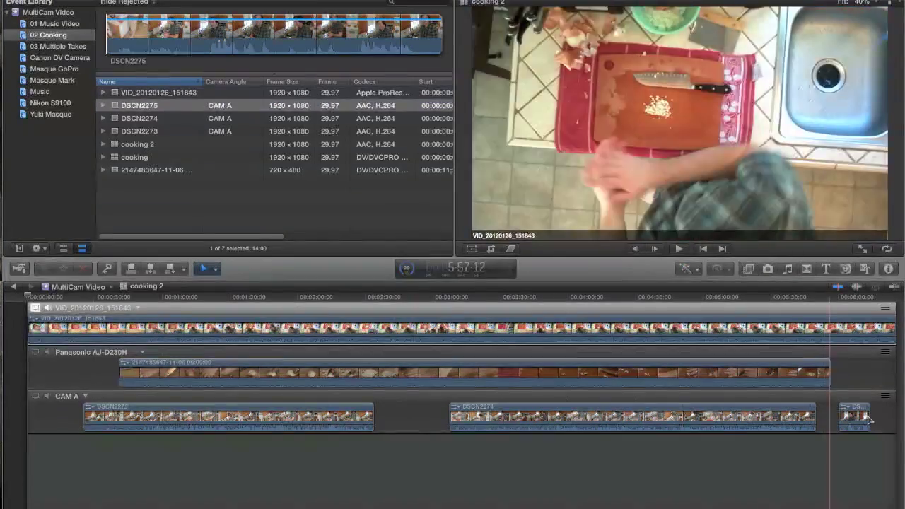
{"action": "left_click", "coordinate": [223, 297]}
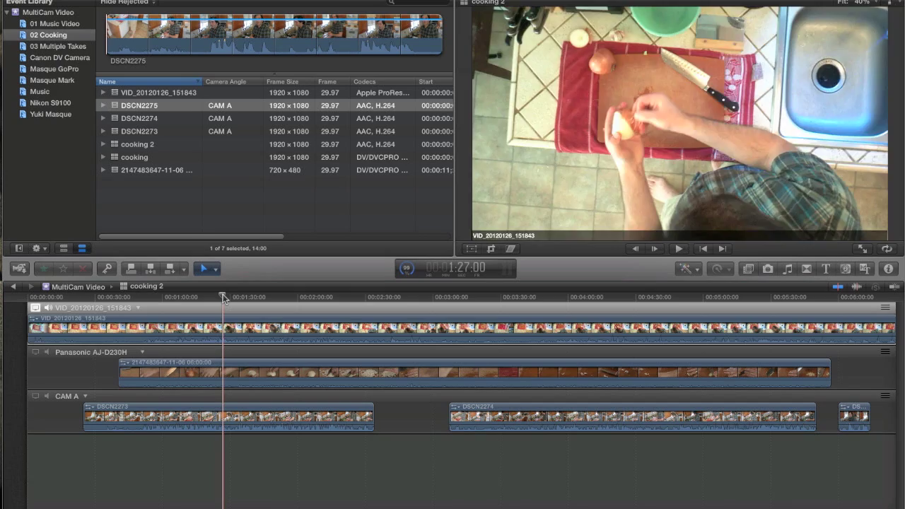
{"action": "key", "text": "super+shift+7"}
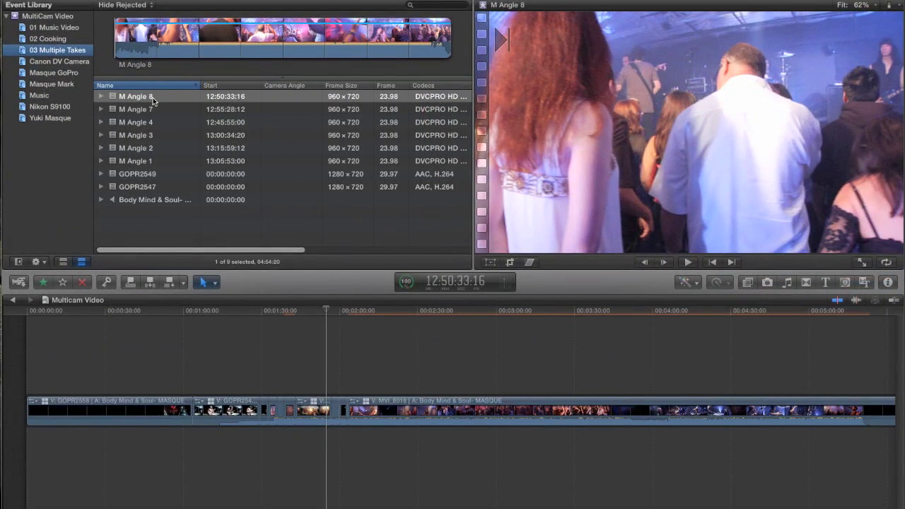
- Preview the M Angle 1 and M Angle 8 takes and the Body Mind & Soul audio clip
{"action": "left_click", "coordinate": [138, 161]}
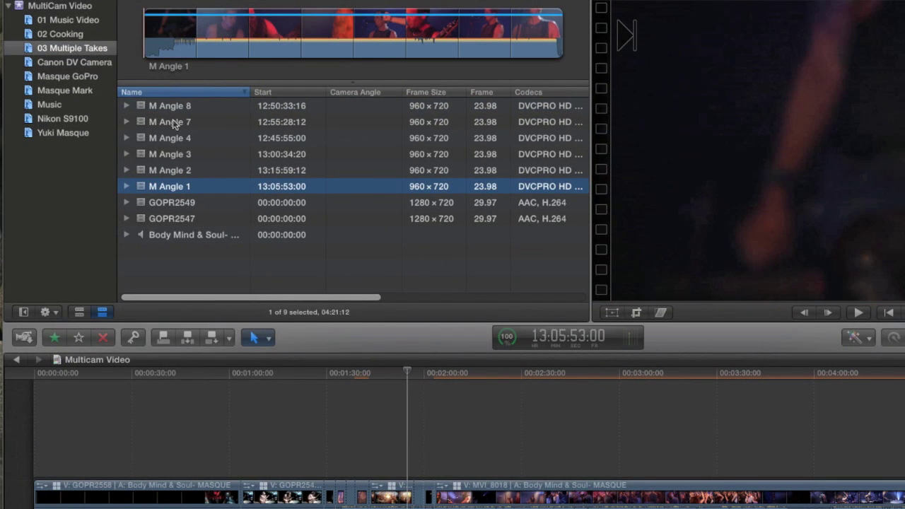
{"action": "left_click", "coordinate": [174, 106]}
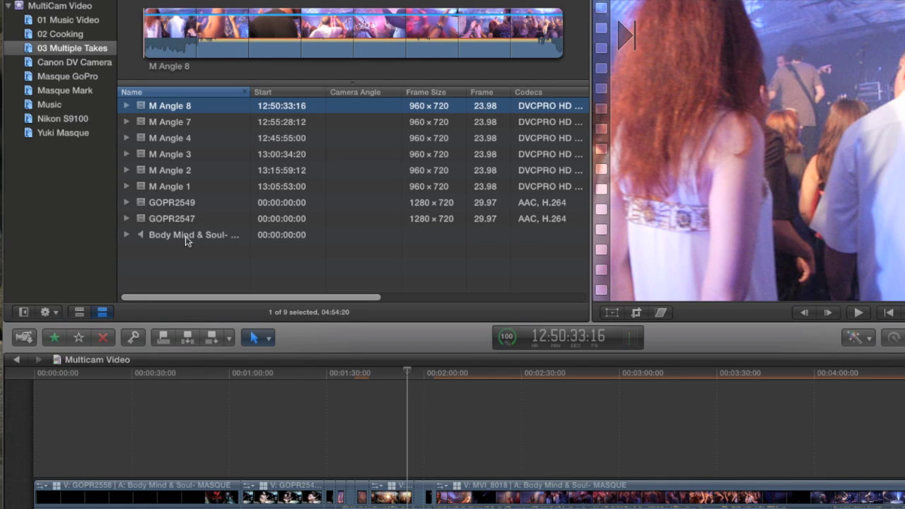
{"action": "left_click", "coordinate": [186, 236]}
{"action": "left_click", "coordinate": [170, 106]}
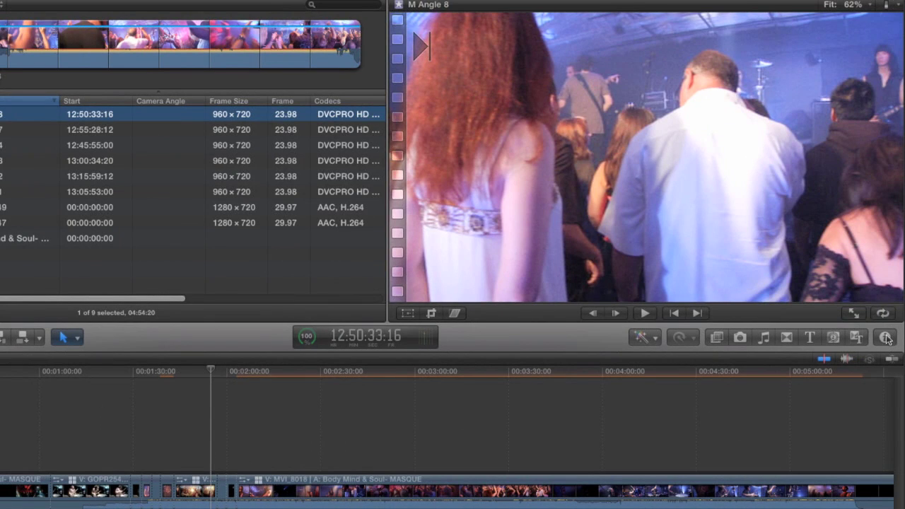
- Inspect M Angle 8's extended metadata, examining its Camera ID value
{"action": "left_click", "coordinate": [886, 338]}
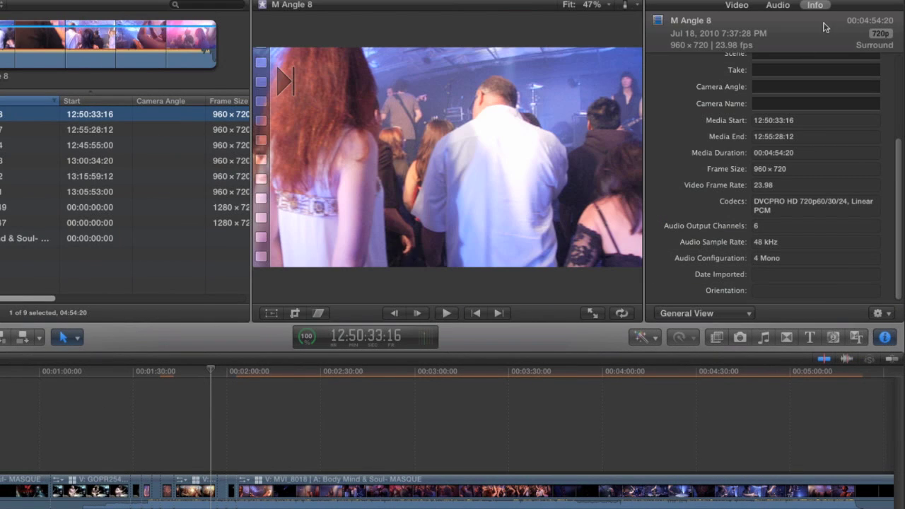
{"action": "left_click", "coordinate": [711, 312]}
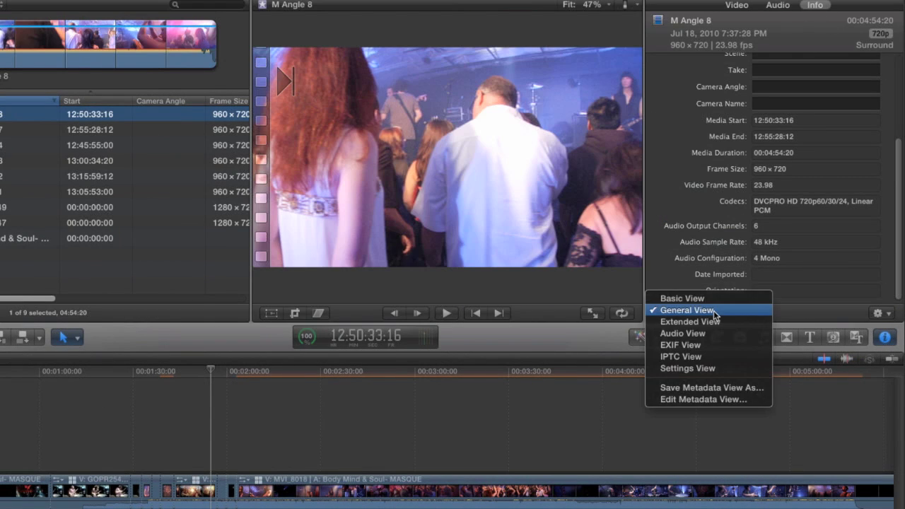
{"action": "left_click", "coordinate": [707, 322]}
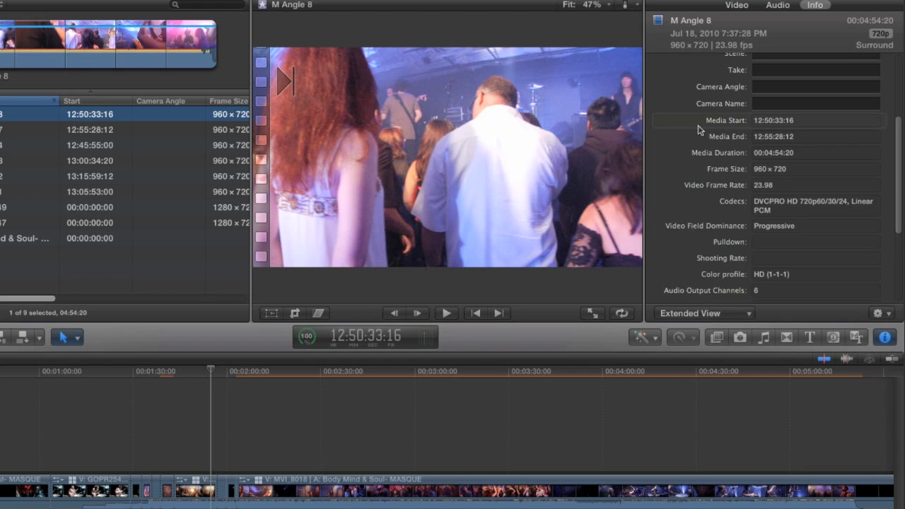
{"action": "scroll", "coordinate": [686, 152], "scroll_direction": "down", "scroll_amount": 5}
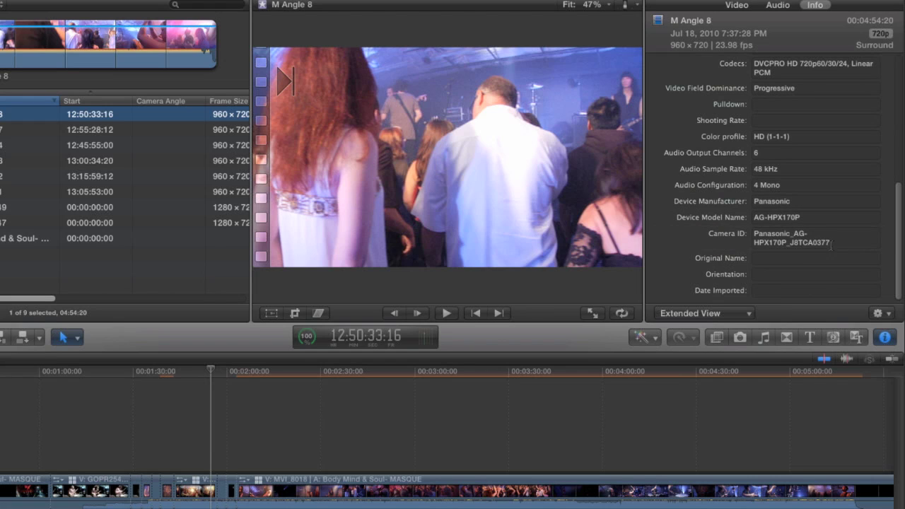
{"action": "left_click_drag", "start_coordinate": [838, 243], "coordinate": [746, 238]}
{"action": "left_click", "coordinate": [714, 245]}
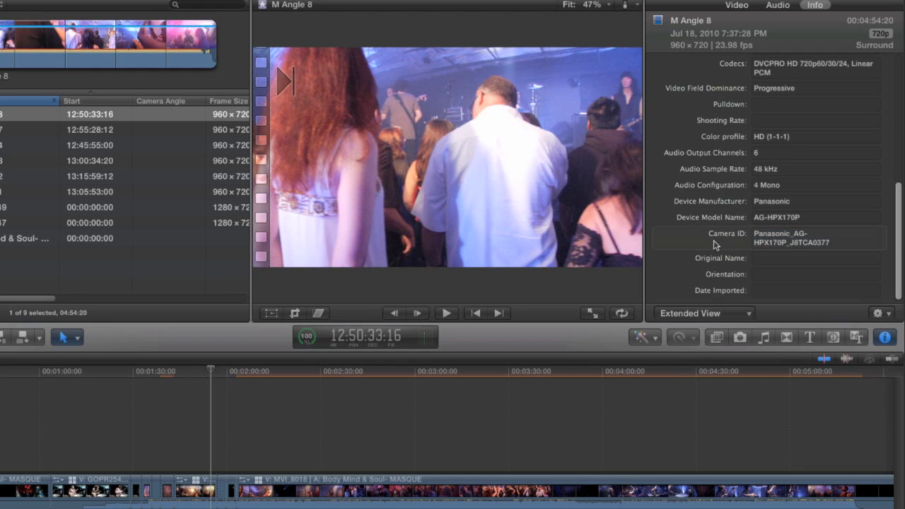
- Compare M Angle 7, 4, 3 and 2, hide the inspector, and preview M Angle 2
{"action": "left_click", "coordinate": [108, 129]}
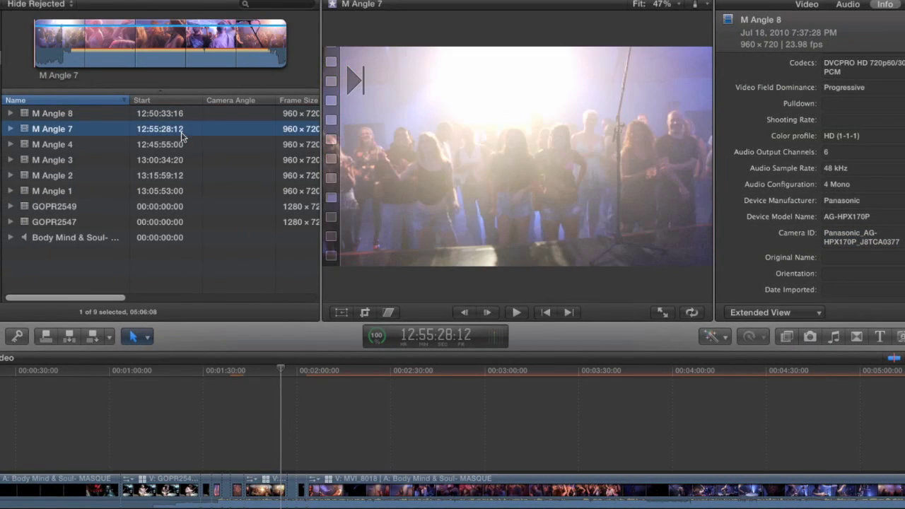
{"action": "left_click", "coordinate": [111, 144]}
{"action": "left_click", "coordinate": [177, 160]}
{"action": "left_click", "coordinate": [176, 175]}
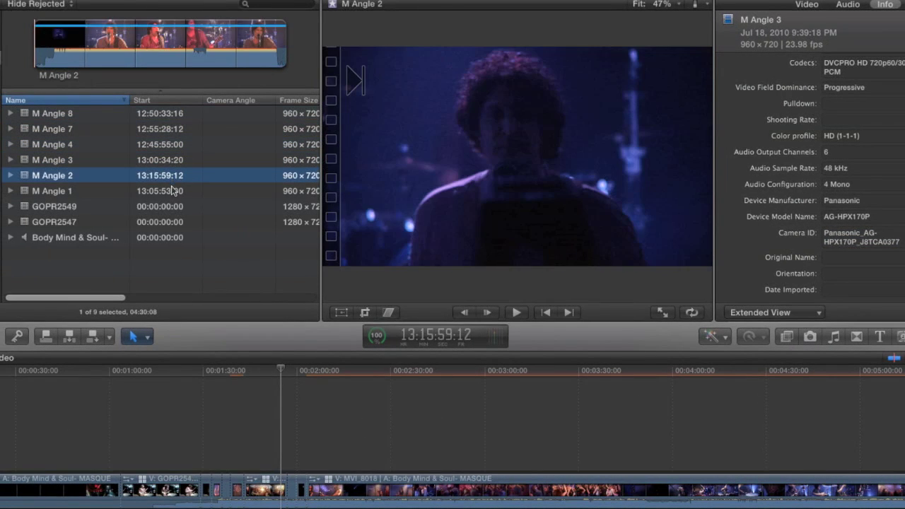
{"action": "left_click", "coordinate": [172, 191]}
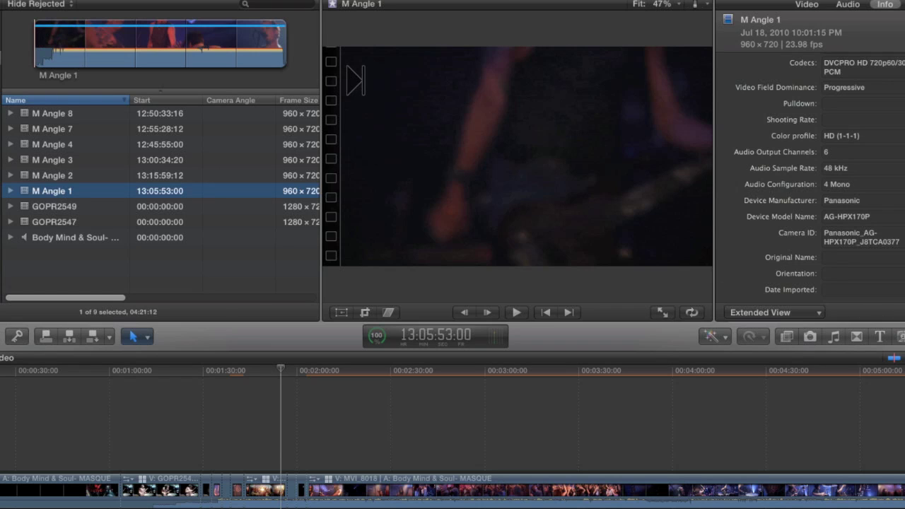
{"action": "key", "text": "super+4"}
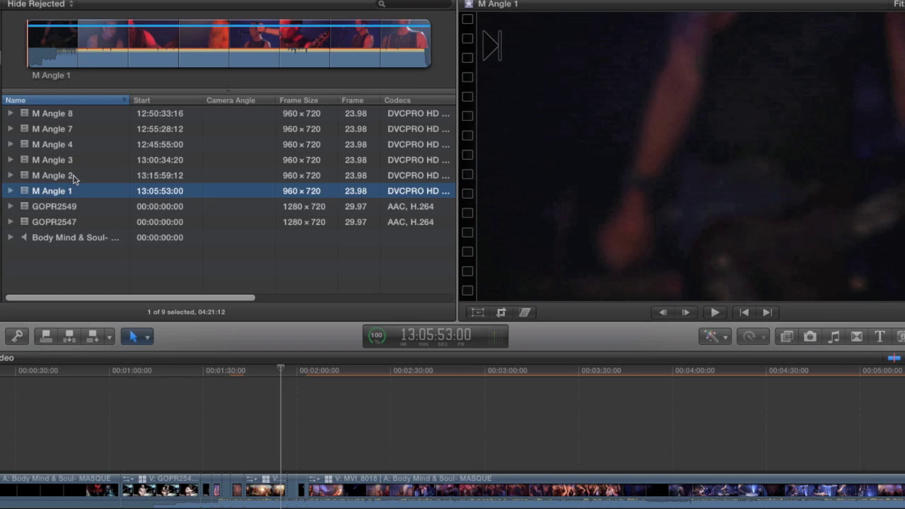
{"action": "left_click", "coordinate": [238, 176]}
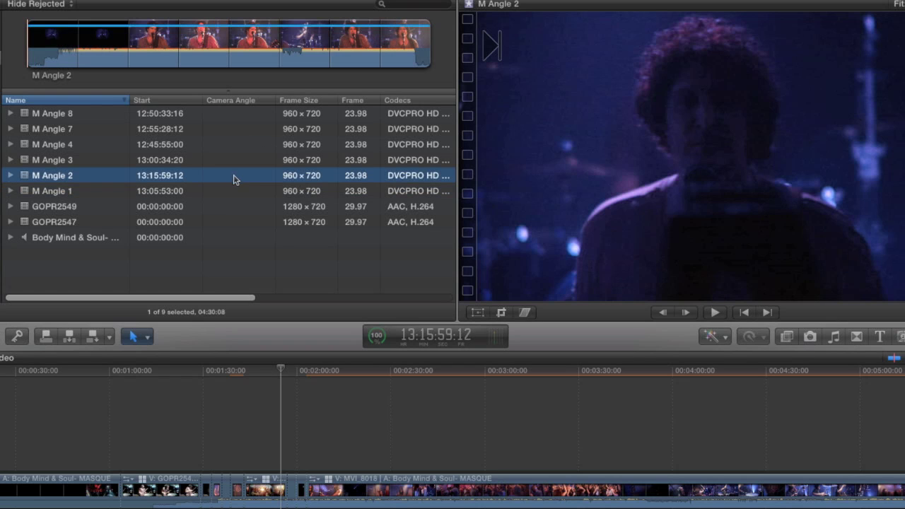
- Select the nine clips from M Angle 8 down and start a new multicam clip from them
{"action": "left_click", "coordinate": [78, 117]}
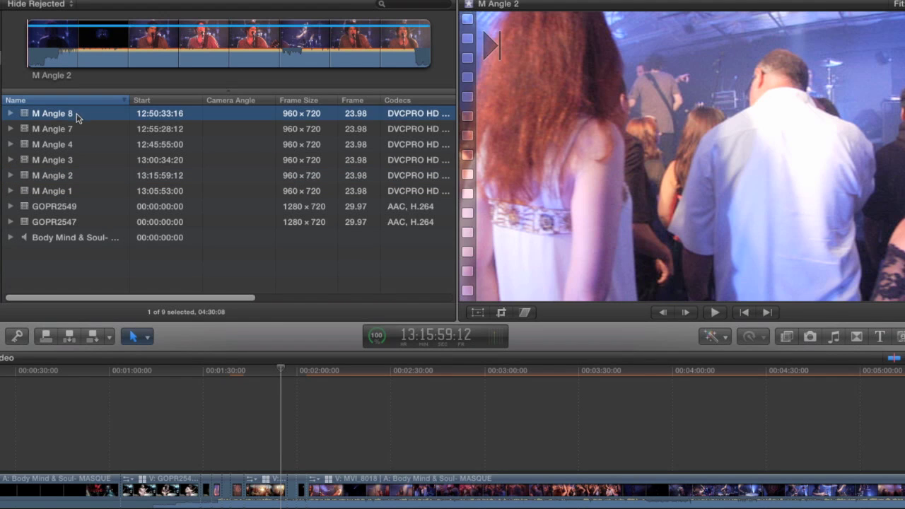
{"action": "left_click", "coordinate": [83, 239], "text": "shift"}
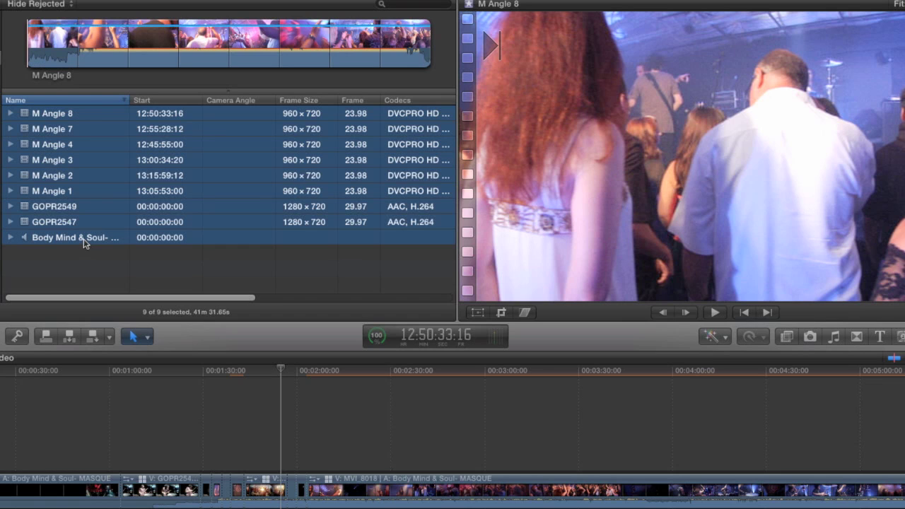
{"action": "right_click", "coordinate": [104, 127]}
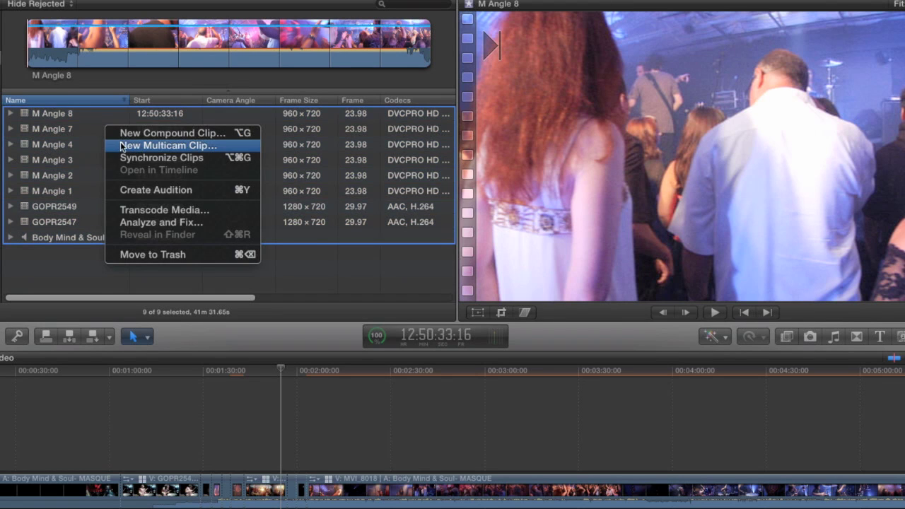
{"action": "left_click", "coordinate": [122, 146]}
- Create the multicam clip 'multi-take' starting at 12:45:55:00, with angle clips ordered by timecode
{"action": "left_click", "coordinate": [292, 62]}
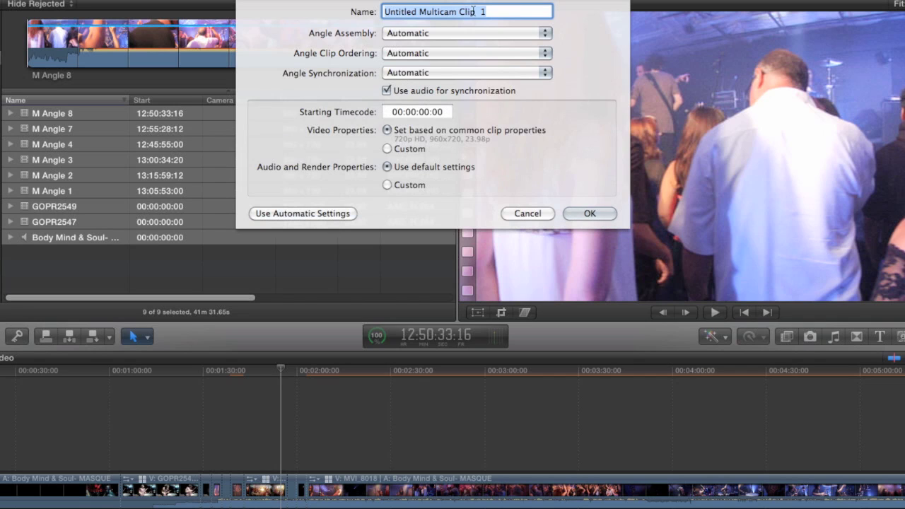
{"action": "type", "text": "multi-take"}
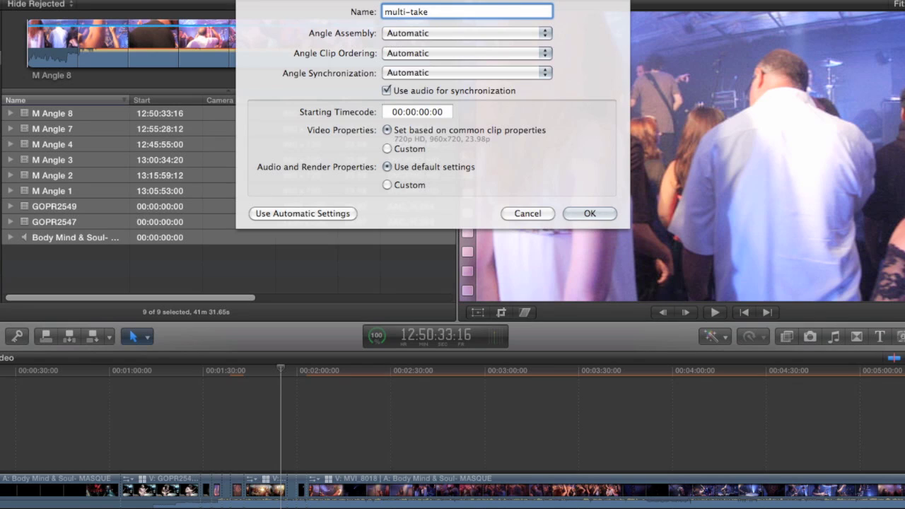
{"action": "left_click", "coordinate": [393, 113]}
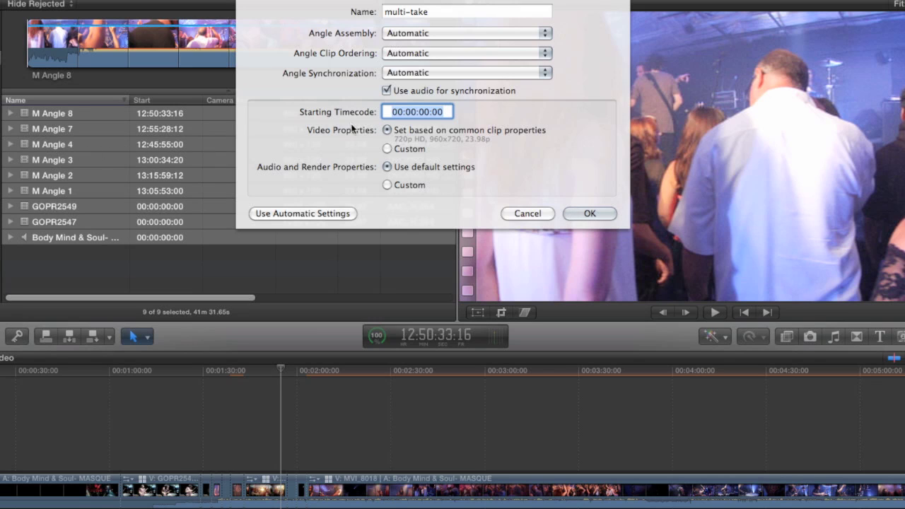
{"action": "type", "text": "12"}
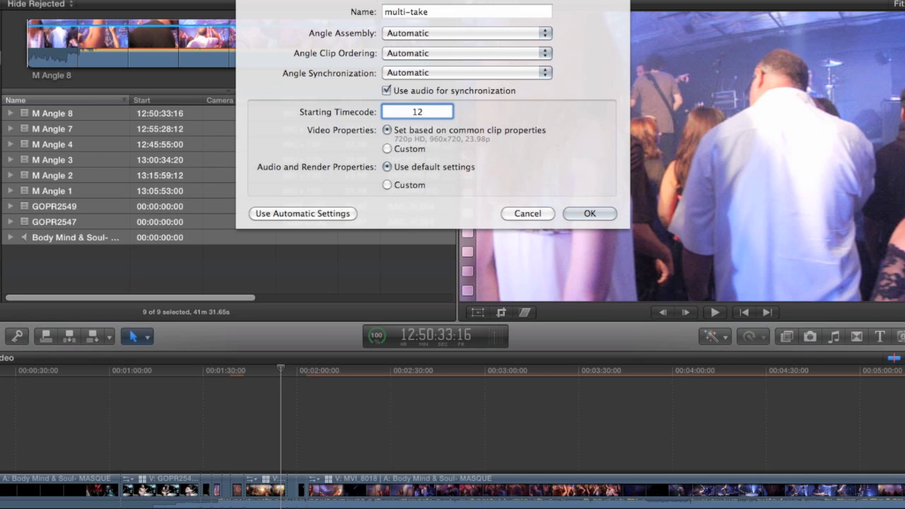
{"action": "type", "text": "455500"}
{"action": "left_click", "coordinate": [449, 53]}
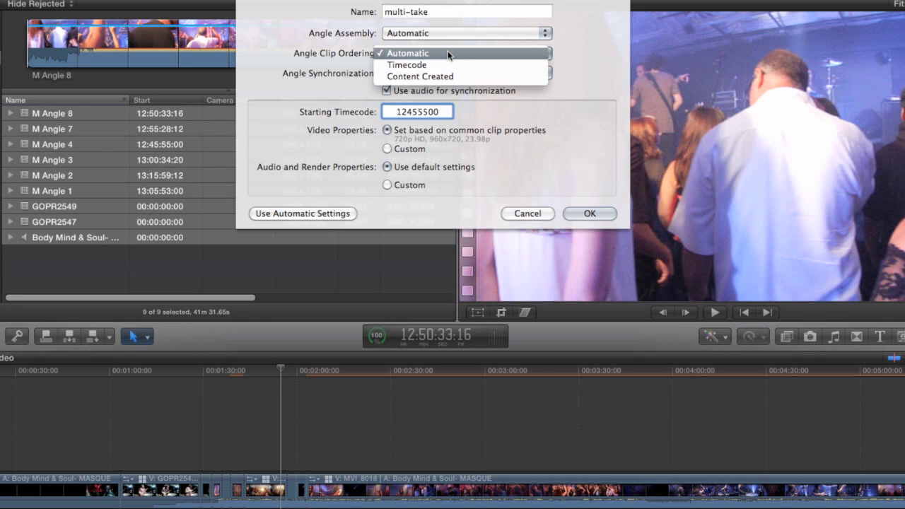
{"action": "left_click", "coordinate": [403, 64]}
{"action": "left_click", "coordinate": [588, 214]}
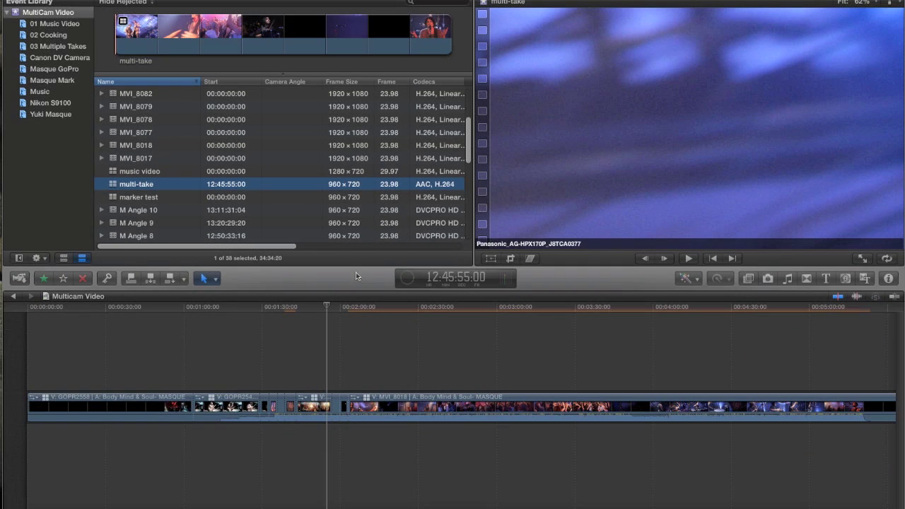
- Move multi-take into the 03 Multiple Takes event and show its four angles in an enlarged Angle Viewer
{"action": "left_click_drag", "start_coordinate": [140, 187], "coordinate": [62, 46]}
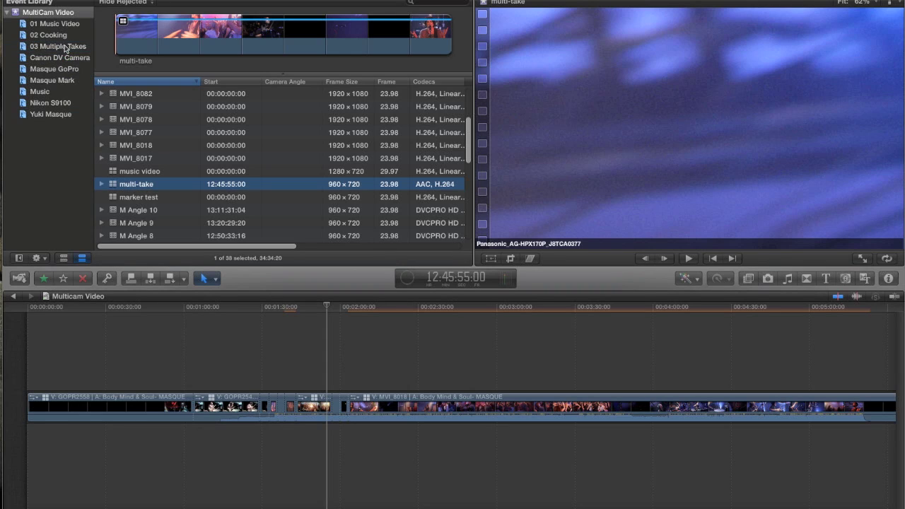
{"action": "left_click", "coordinate": [62, 46]}
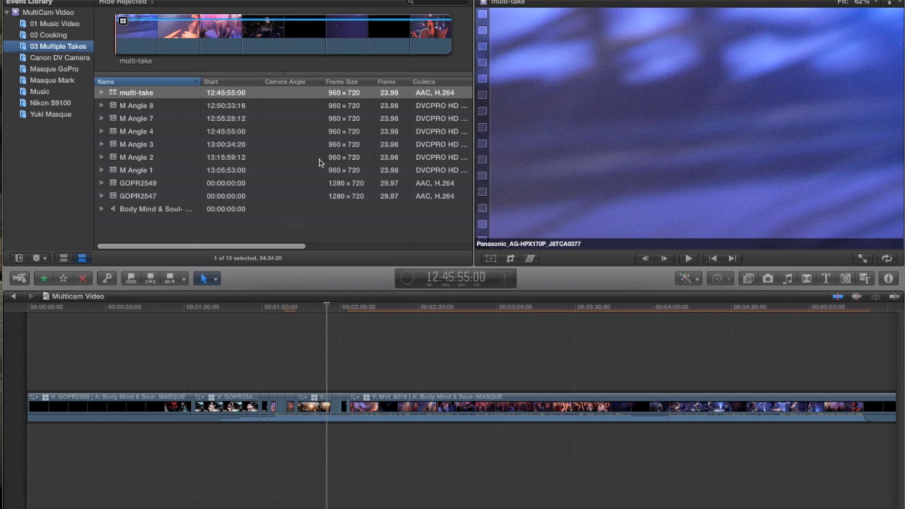
{"action": "key", "text": "shift+super+7"}
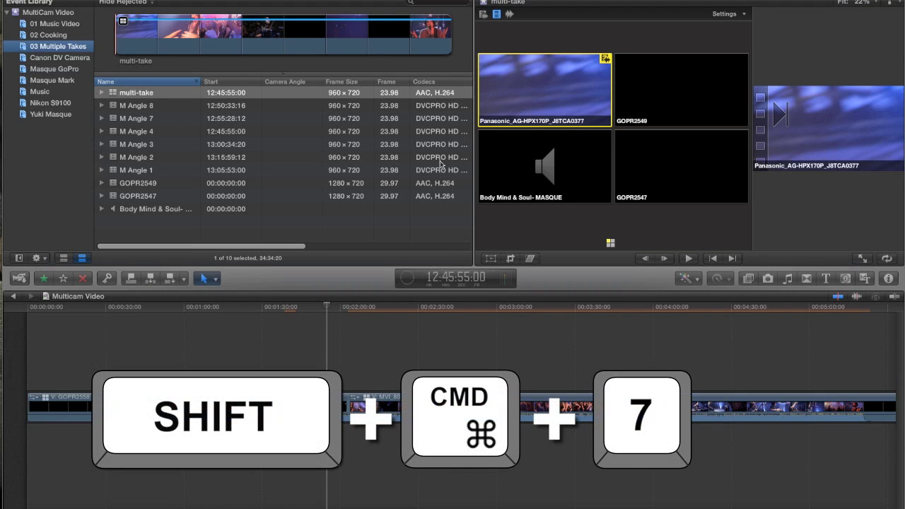
{"action": "left_click", "coordinate": [23, 259]}
{"action": "left_click_drag", "start_coordinate": [474, 159], "coordinate": [277, 162]}
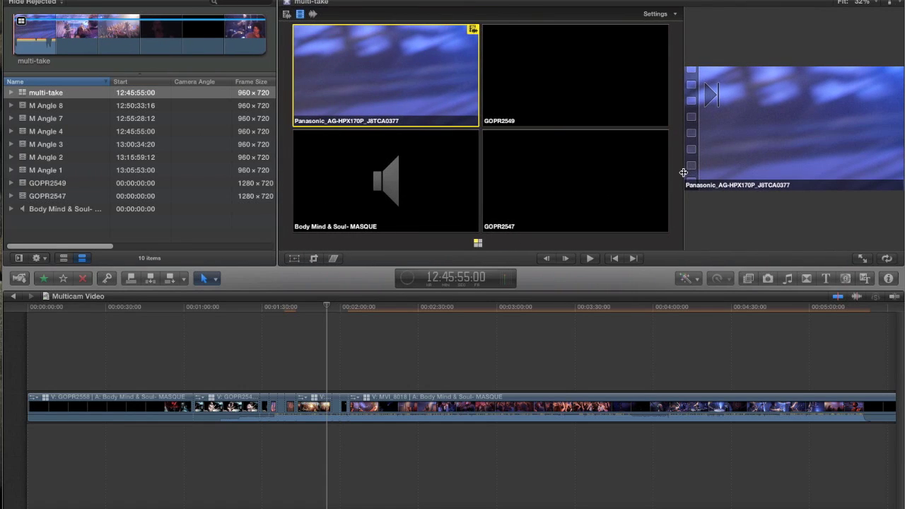
{"action": "left_click_drag", "start_coordinate": [683, 173], "coordinate": [601, 173]}
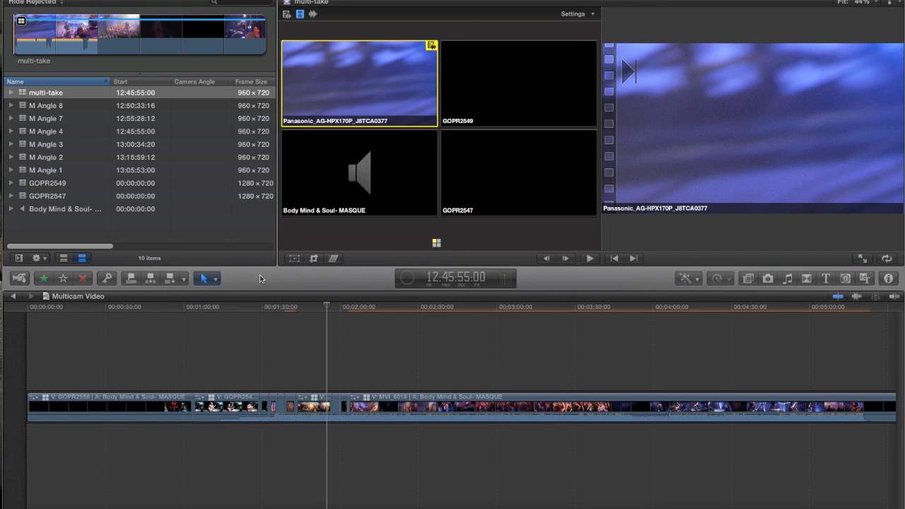
- Open multi-take in the angle editor, show timecode over each angle, and widen the angle grid
{"action": "double_click", "coordinate": [22, 95]}
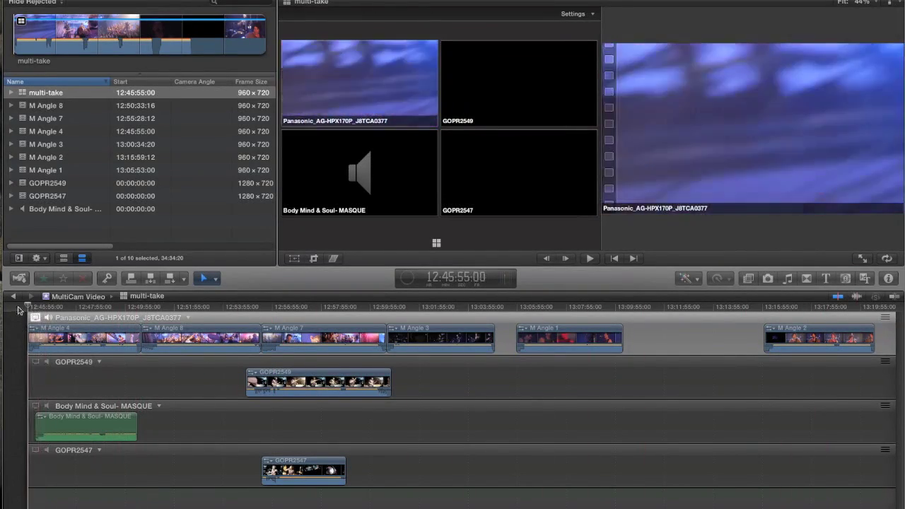
{"action": "left_click", "coordinate": [44, 320]}
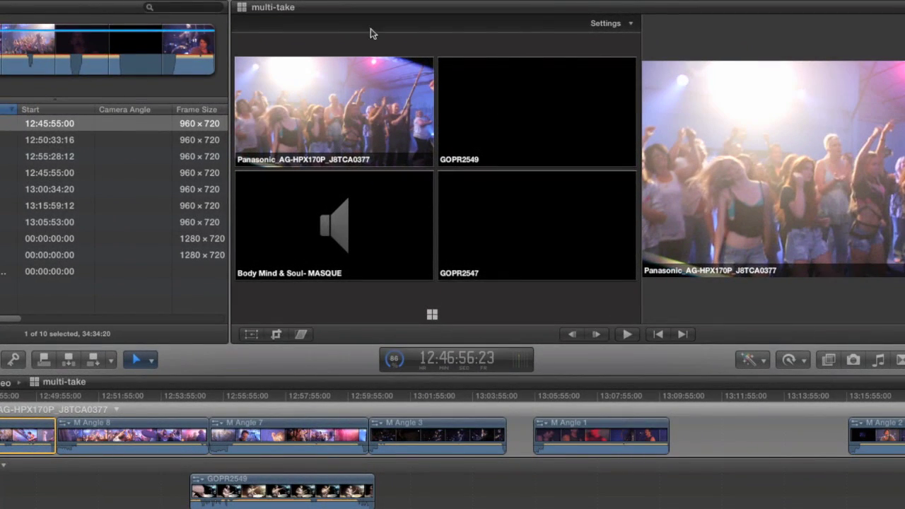
{"action": "left_click", "coordinate": [629, 24]}
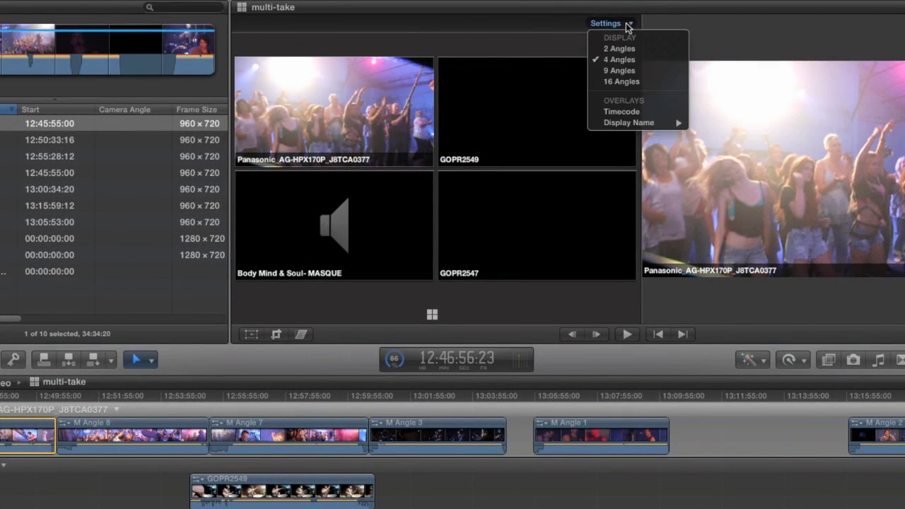
{"action": "left_click", "coordinate": [617, 114]}
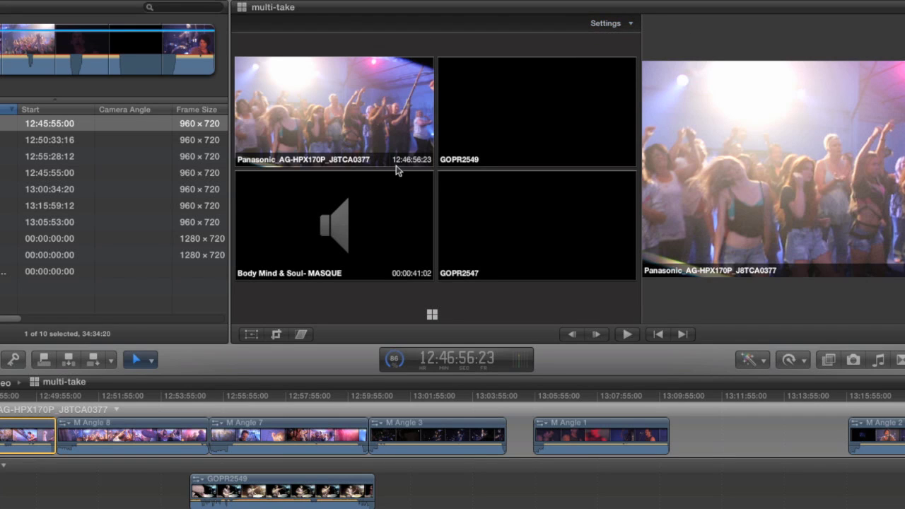
{"action": "left_click_drag", "start_coordinate": [641, 289], "coordinate": [703, 291]}
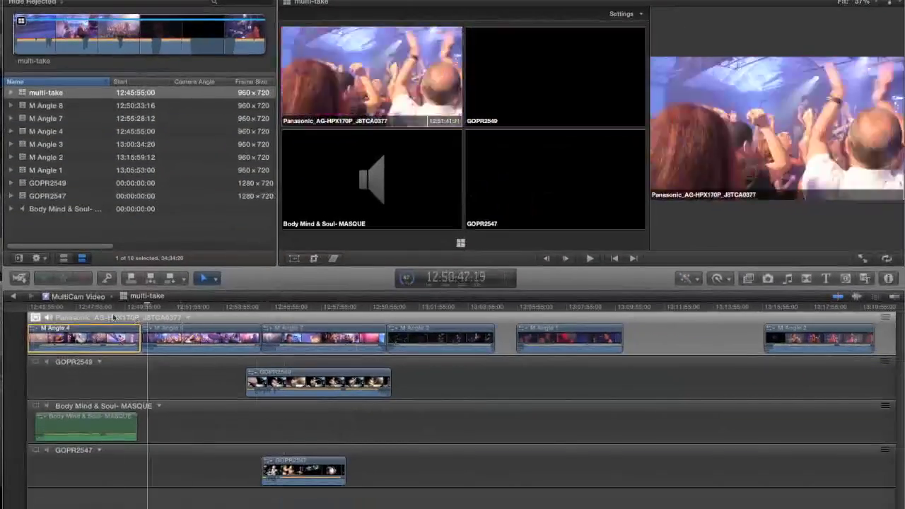
{"action": "left_click", "coordinate": [268, 357]}
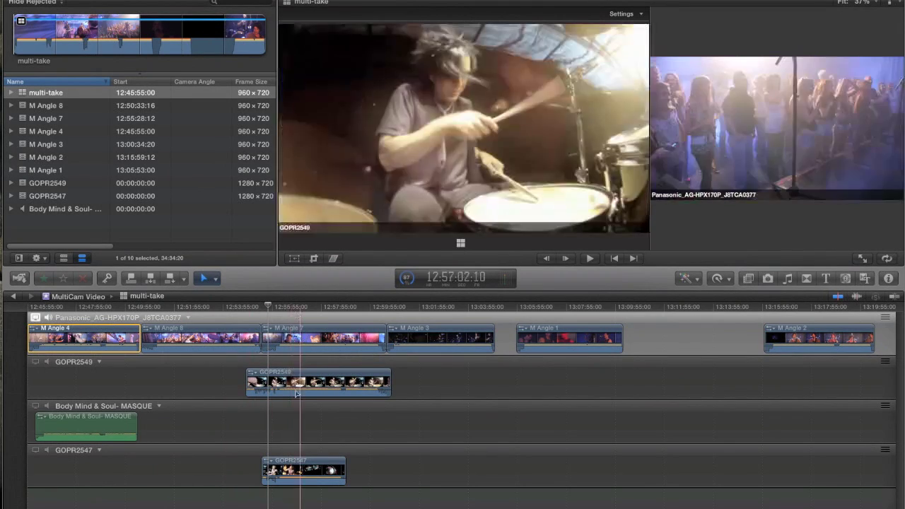
{"action": "left_click", "coordinate": [297, 382]}
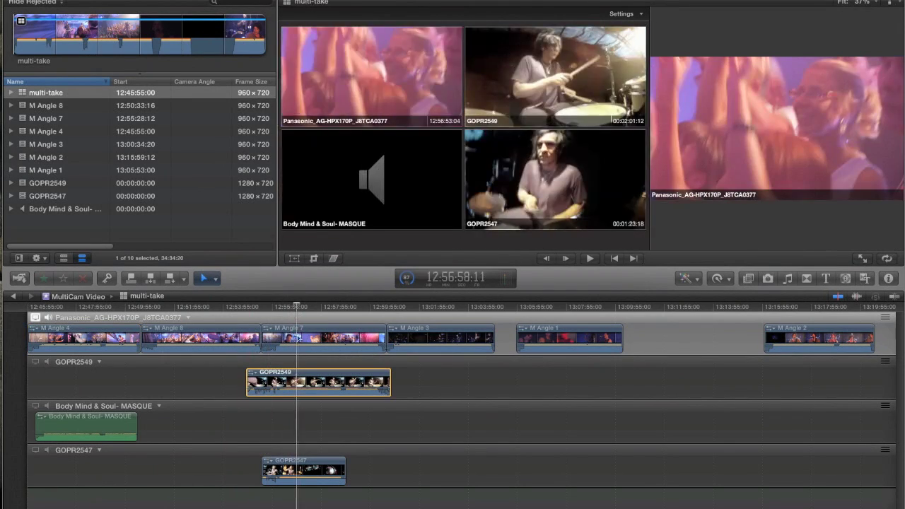
{"action": "left_click", "coordinate": [285, 385]}
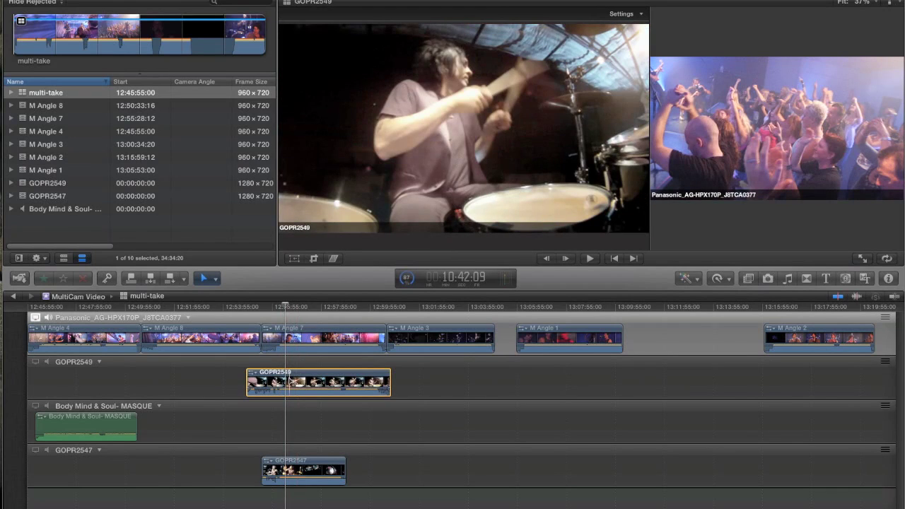
{"action": "left_click", "coordinate": [295, 470]}
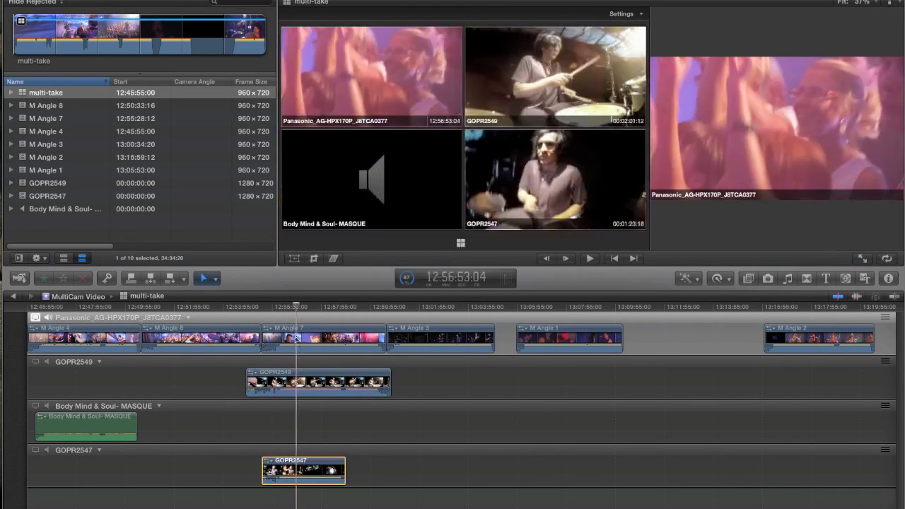
{"action": "left_click", "coordinate": [297, 376]}
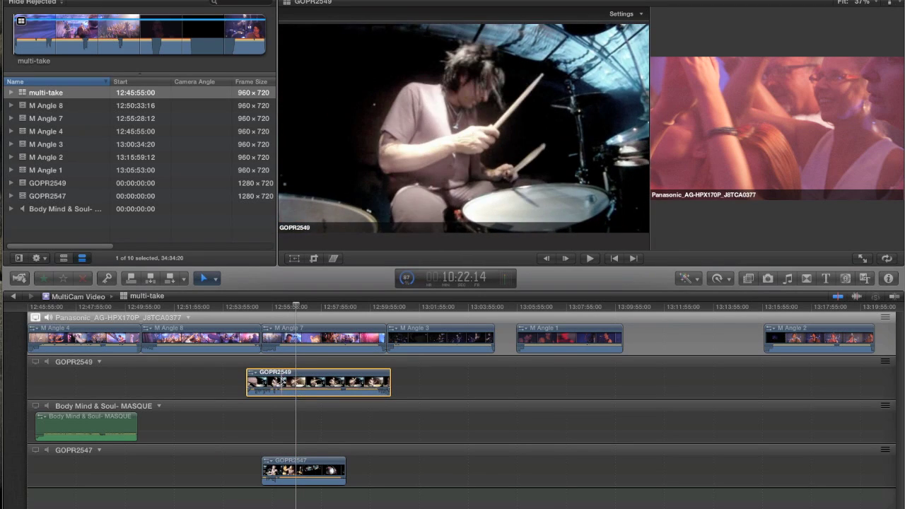
{"action": "left_click", "coordinate": [283, 382]}
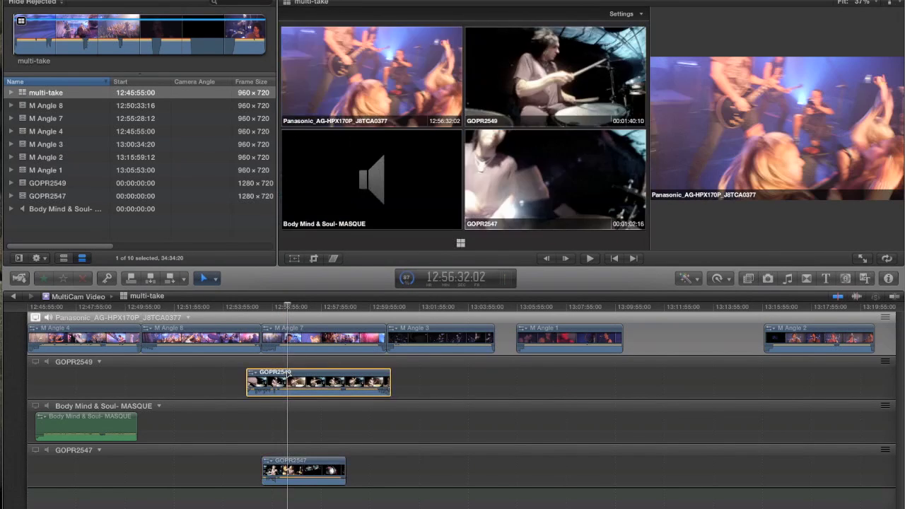
{"action": "left_click", "coordinate": [288, 337]}
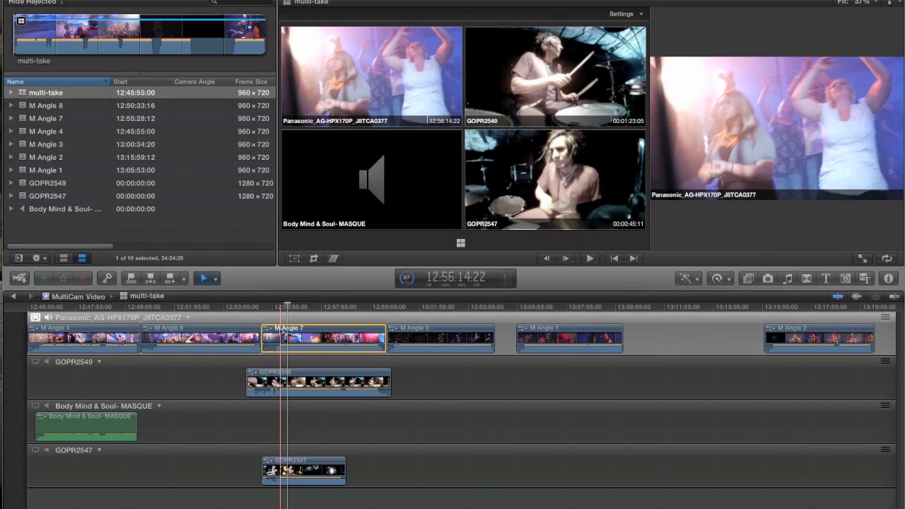
{"action": "left_click", "coordinate": [286, 381]}
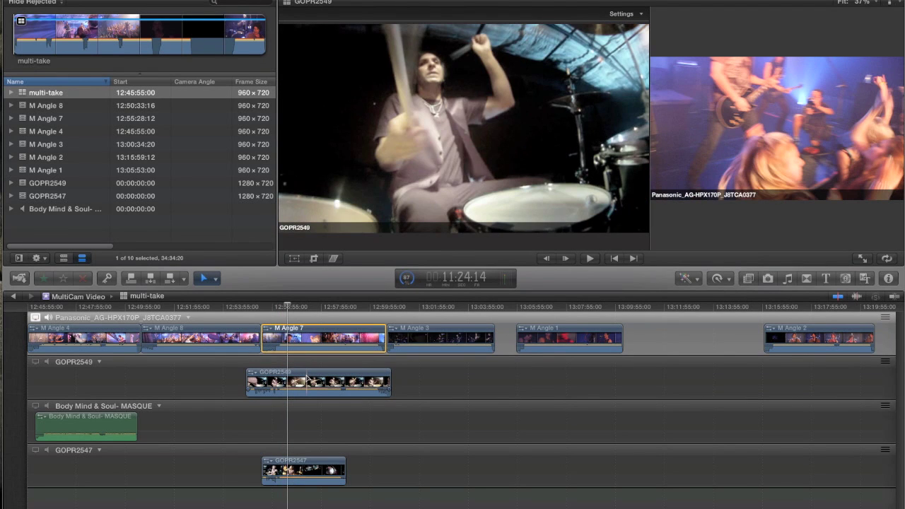
{"action": "left_click", "coordinate": [307, 463]}
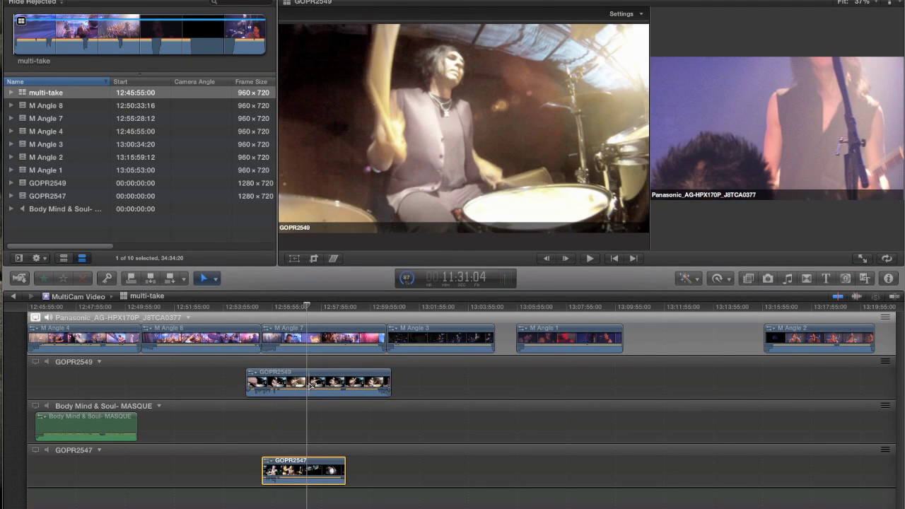